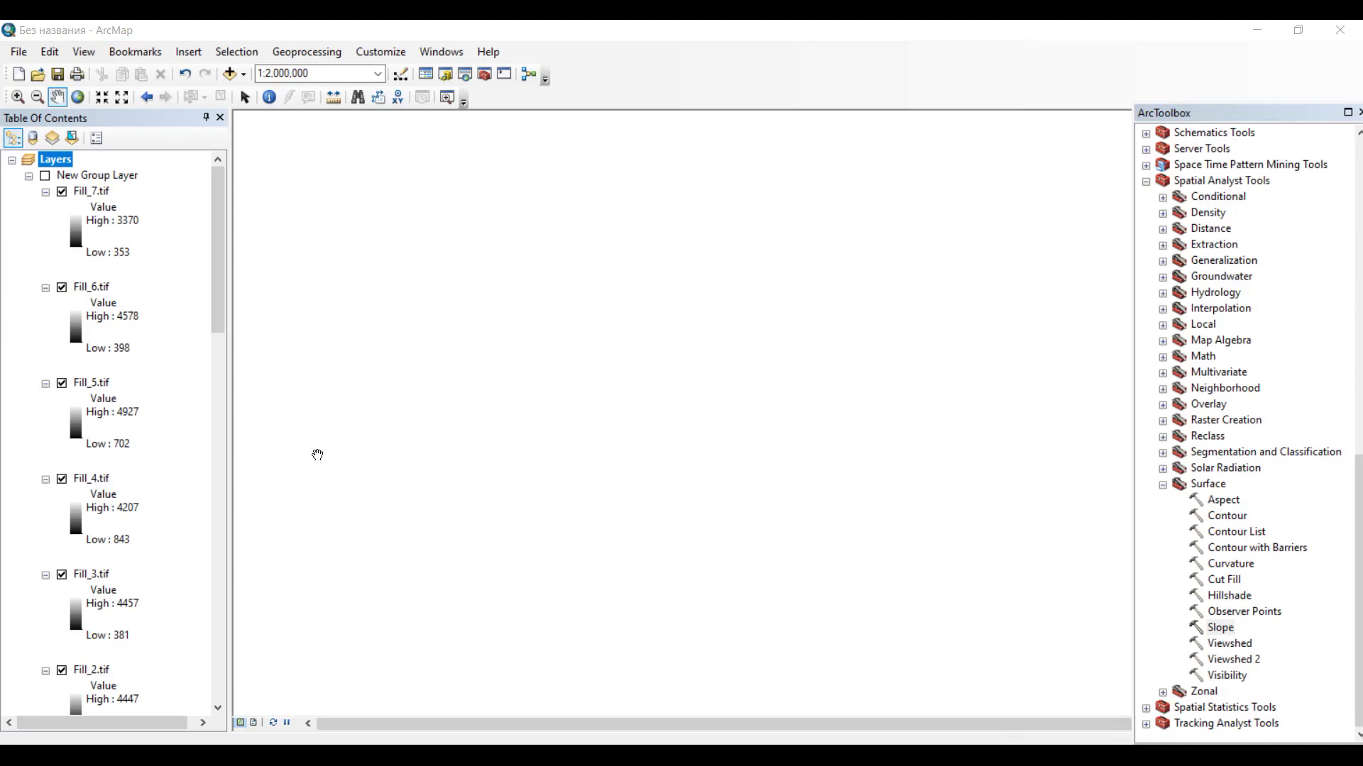
Select the Fill raster group layer and switch it on so the grayscale elevation tiles draw.
click(107, 177)
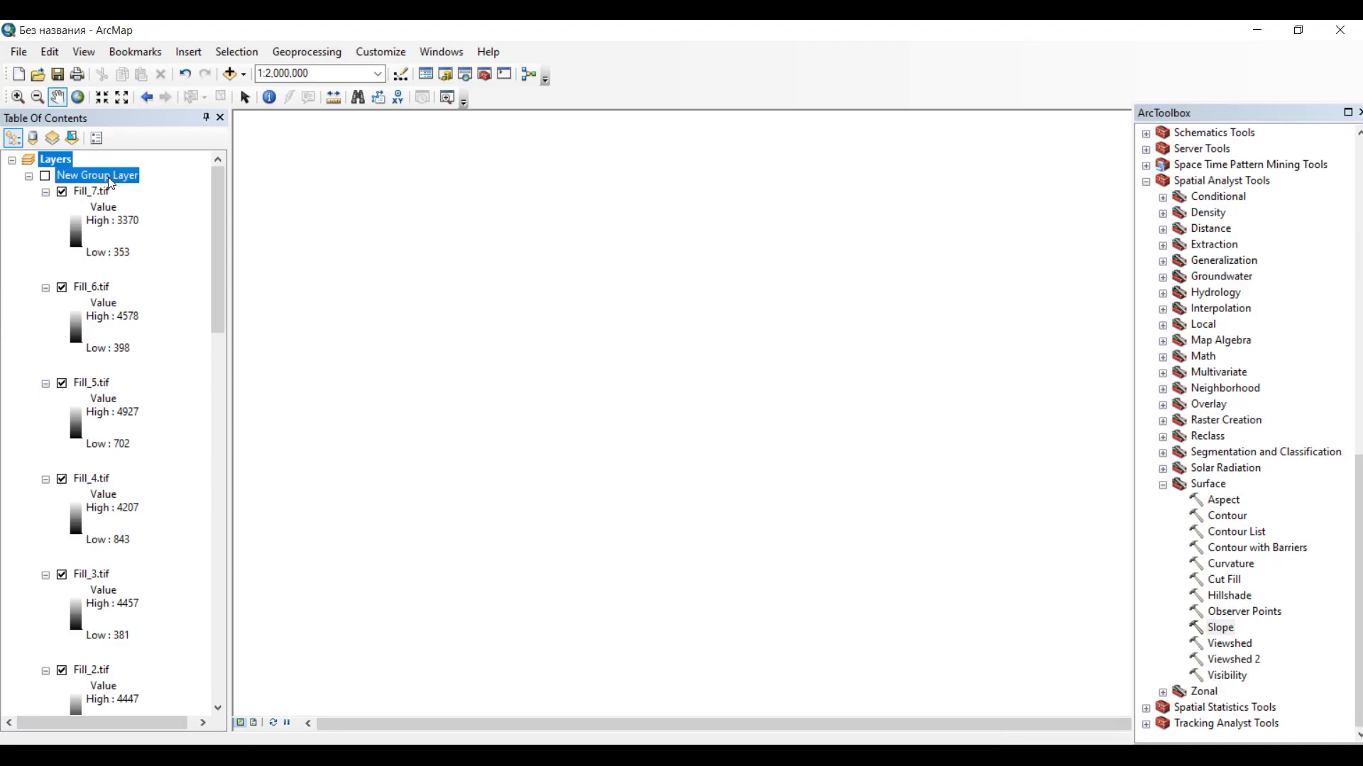
click(46, 176)
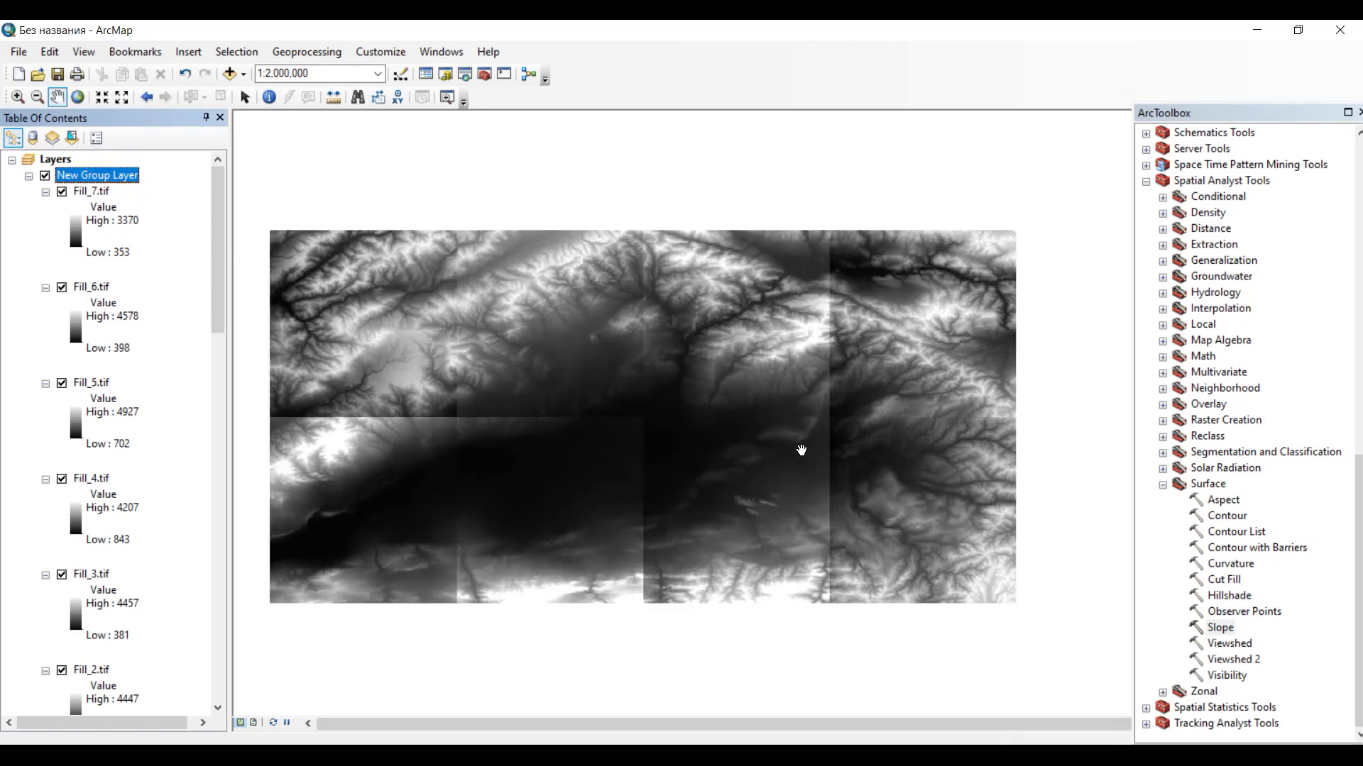
scroll(125, 426, down, 1)
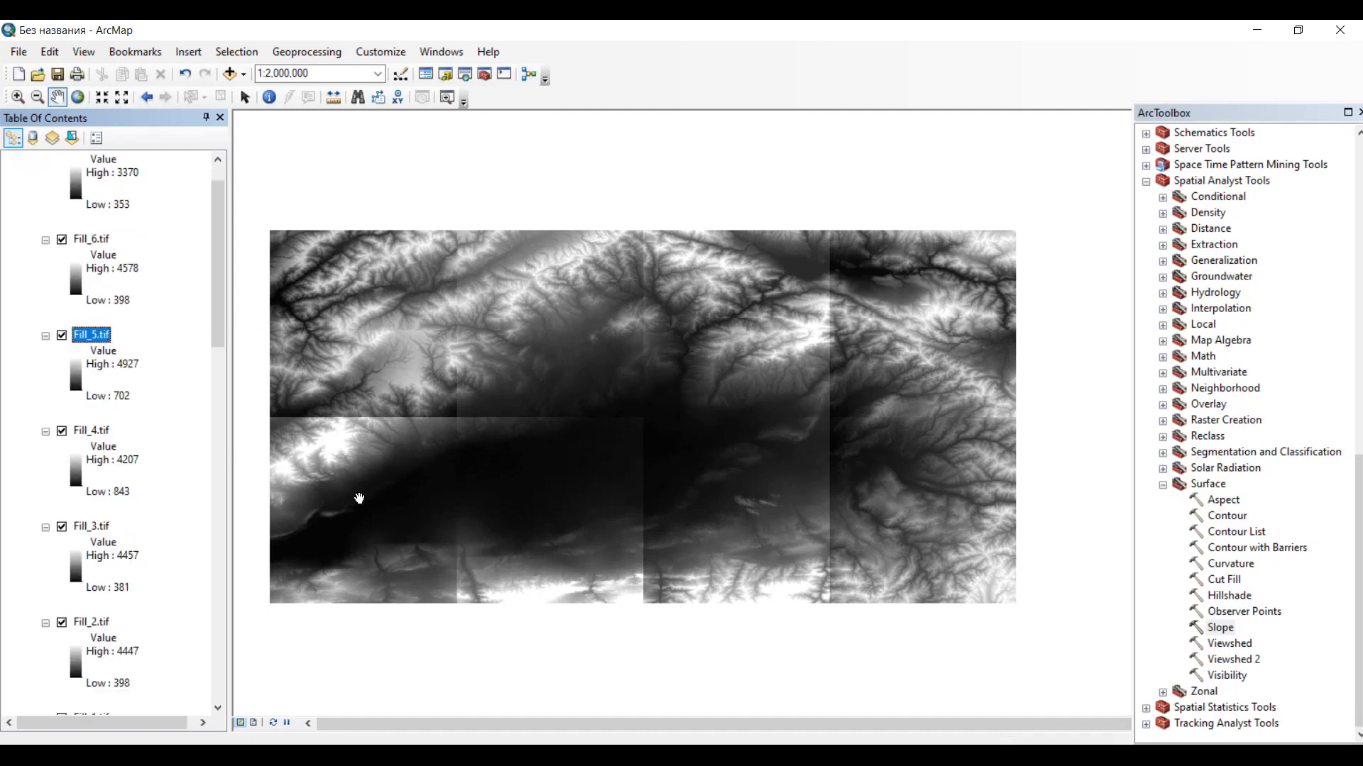
scroll(92, 180, up, 1)
right_click(50, 161)
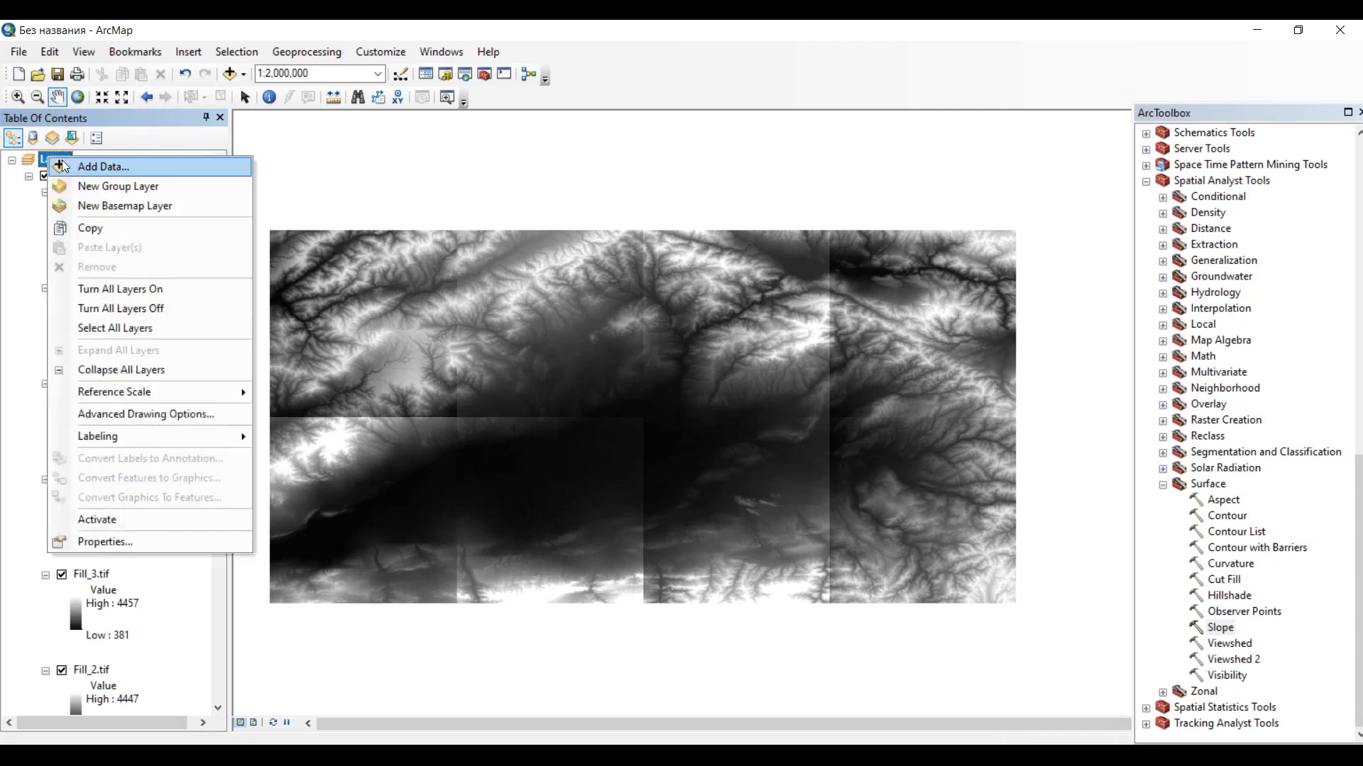
click(61, 162)
double_click(497, 303)
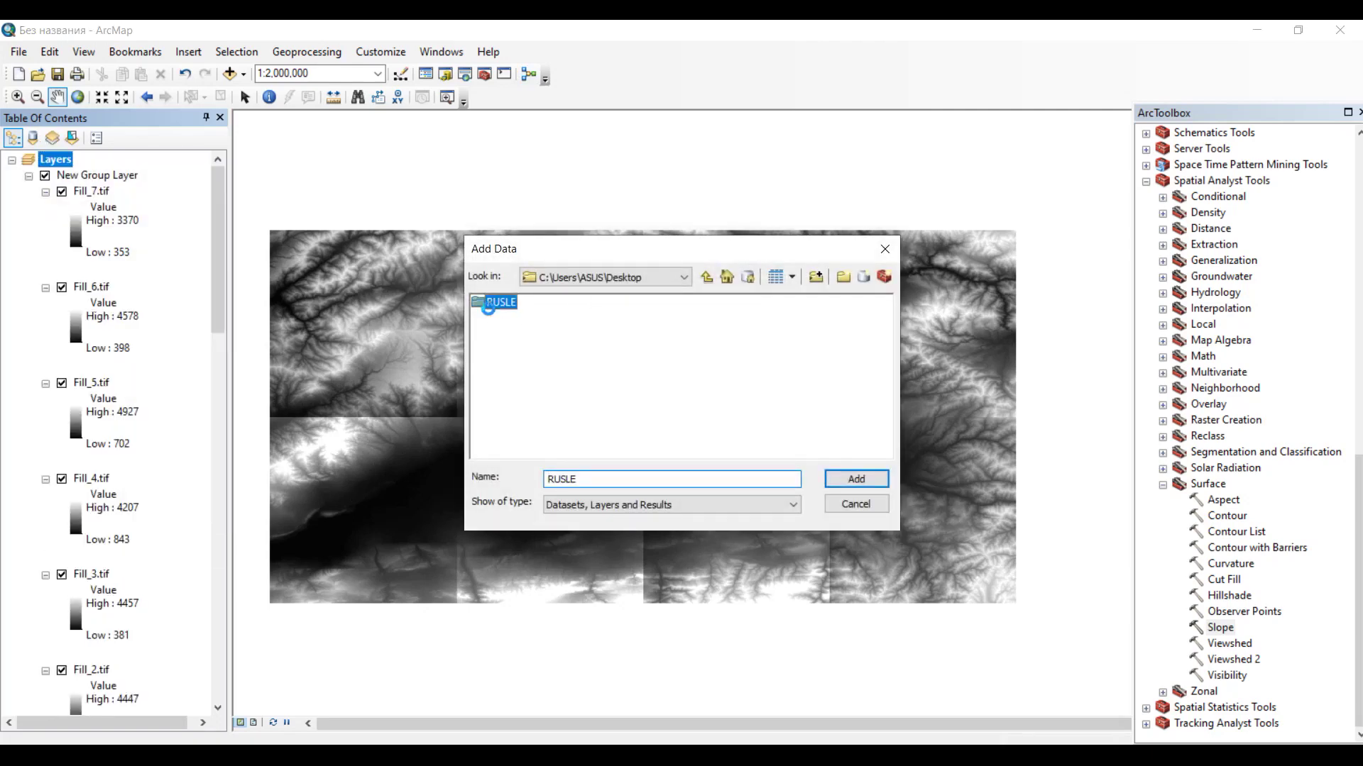
drag(536, 449, 533, 326)
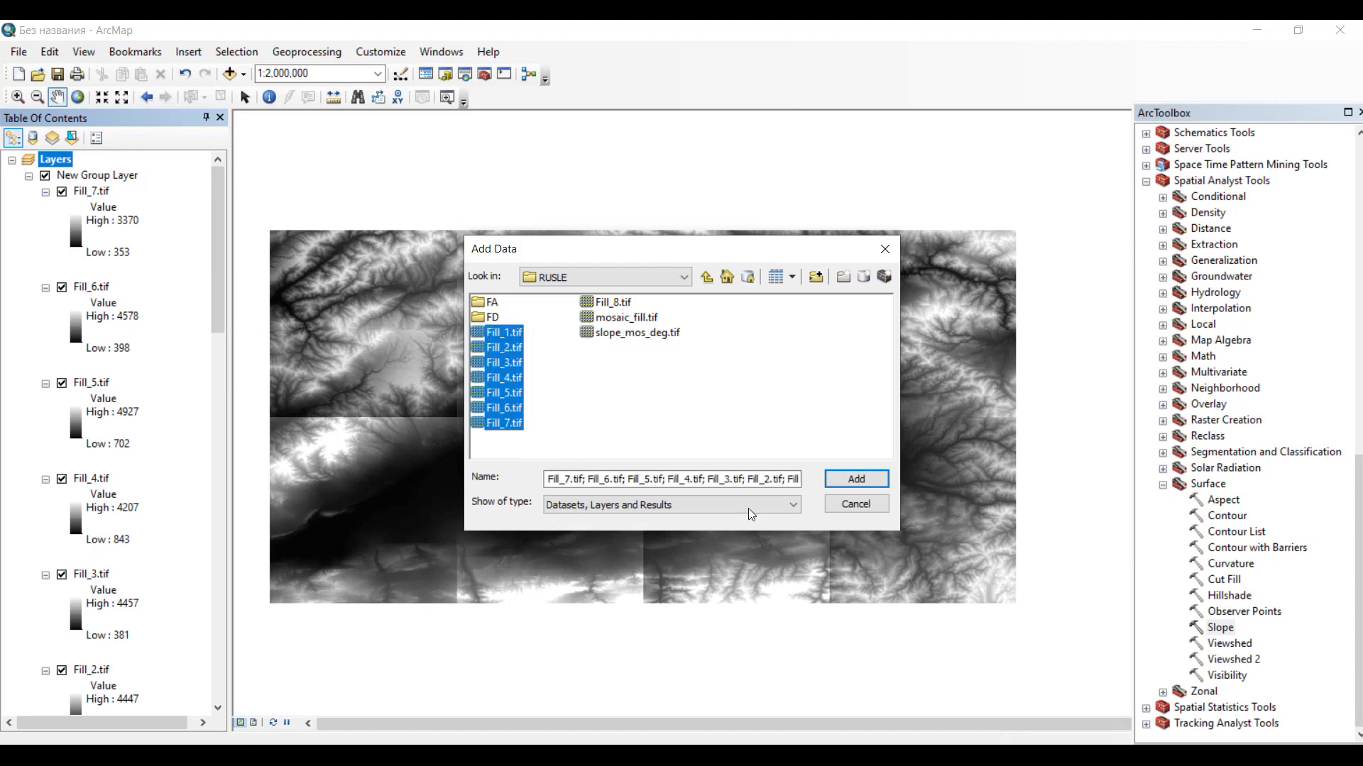
click(878, 506)
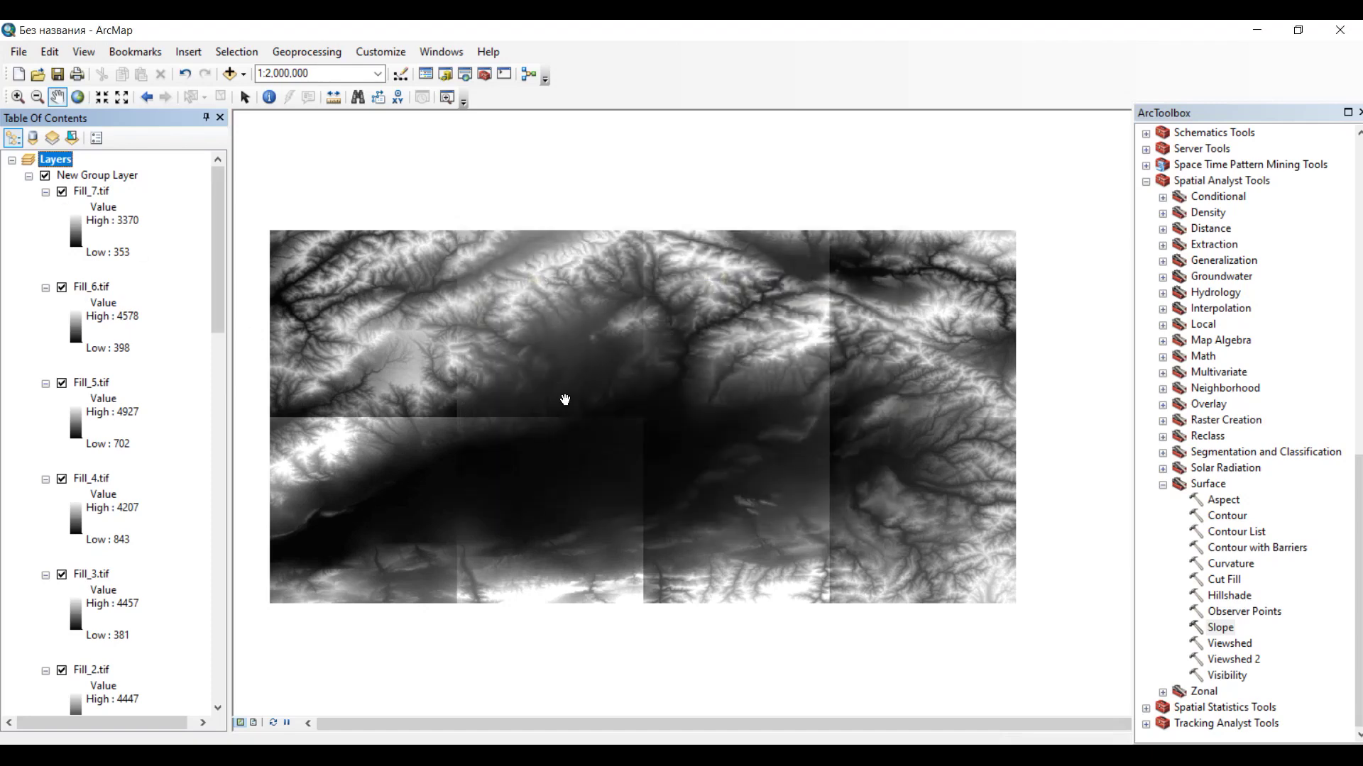
click(1164, 486)
Expand Data Management Tools > Raster > Raster Dataset and launch Mosaic To New Raster.
scroll(1168, 488, up, 15)
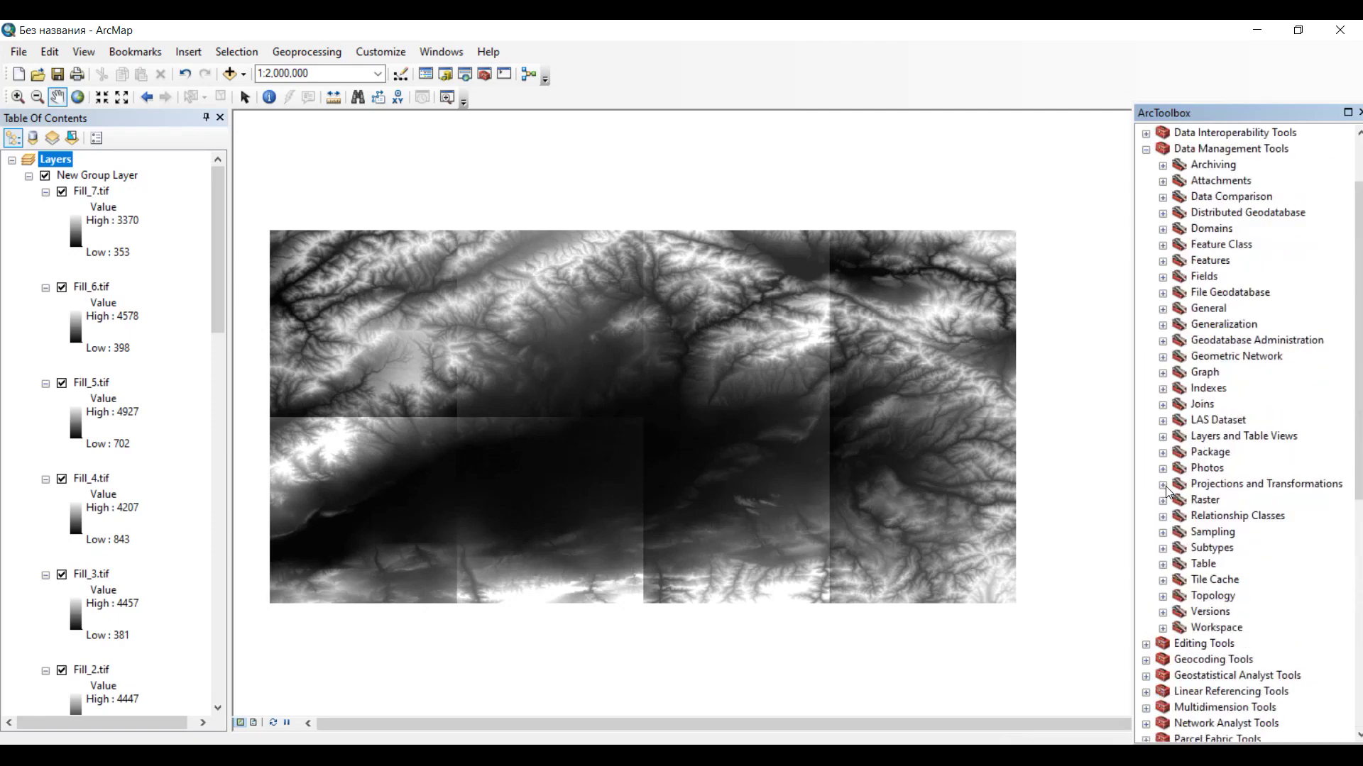
scroll(1167, 491, up, 1)
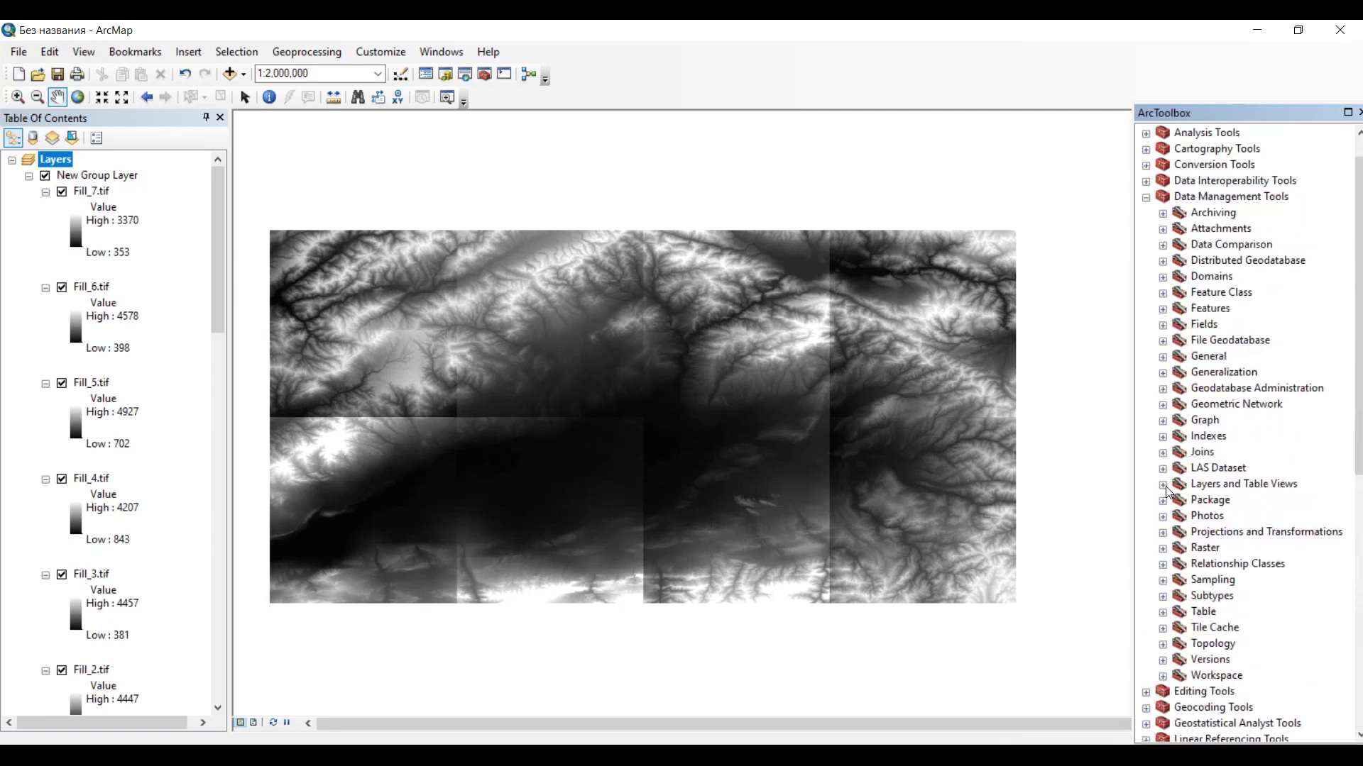
click(1205, 549)
click(1164, 549)
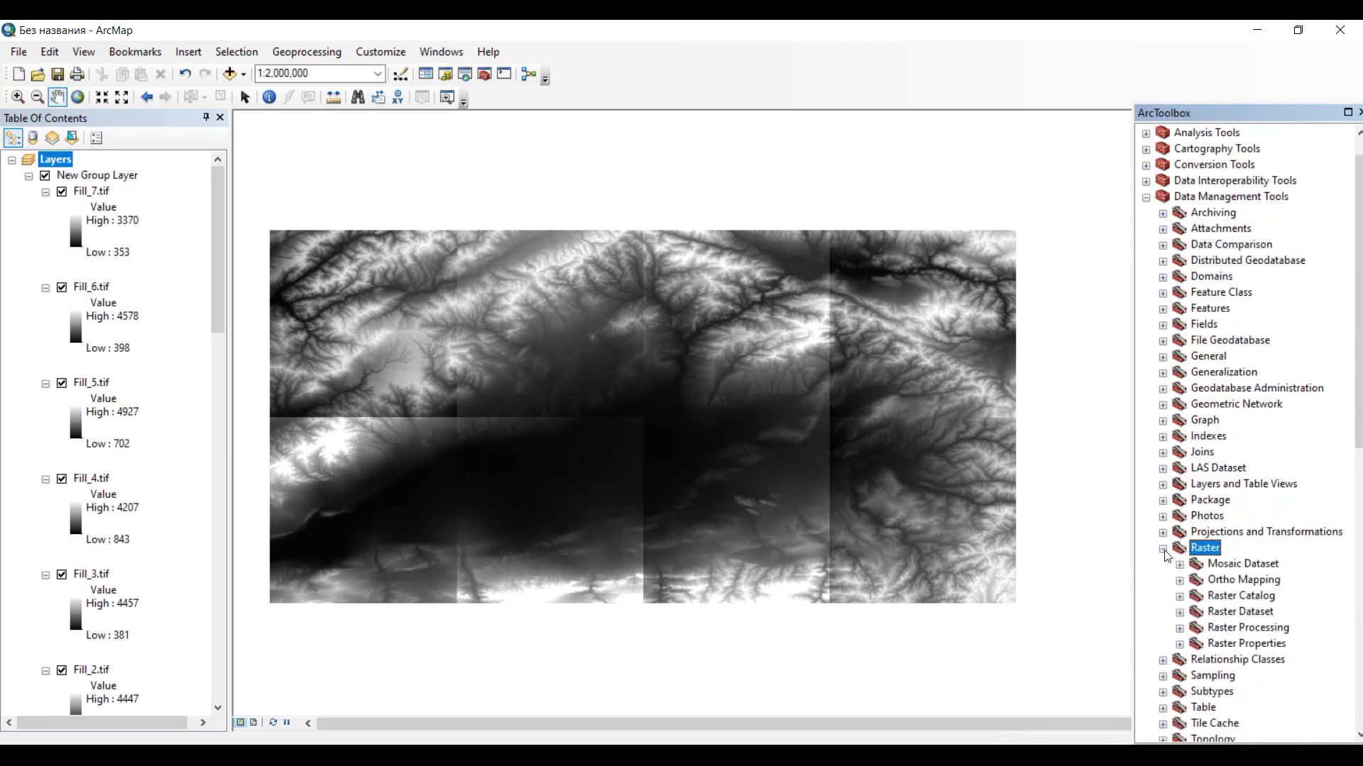
click(1240, 613)
click(1180, 613)
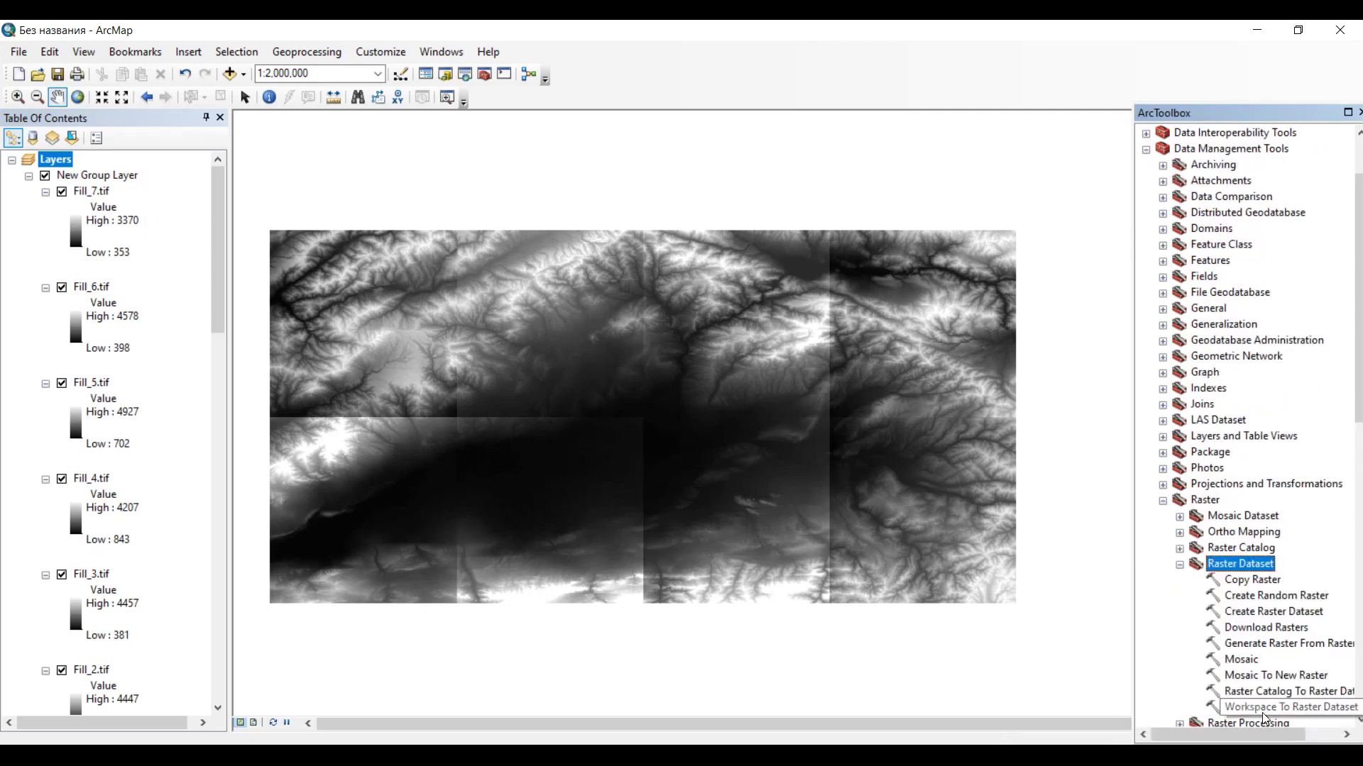
click(1261, 682)
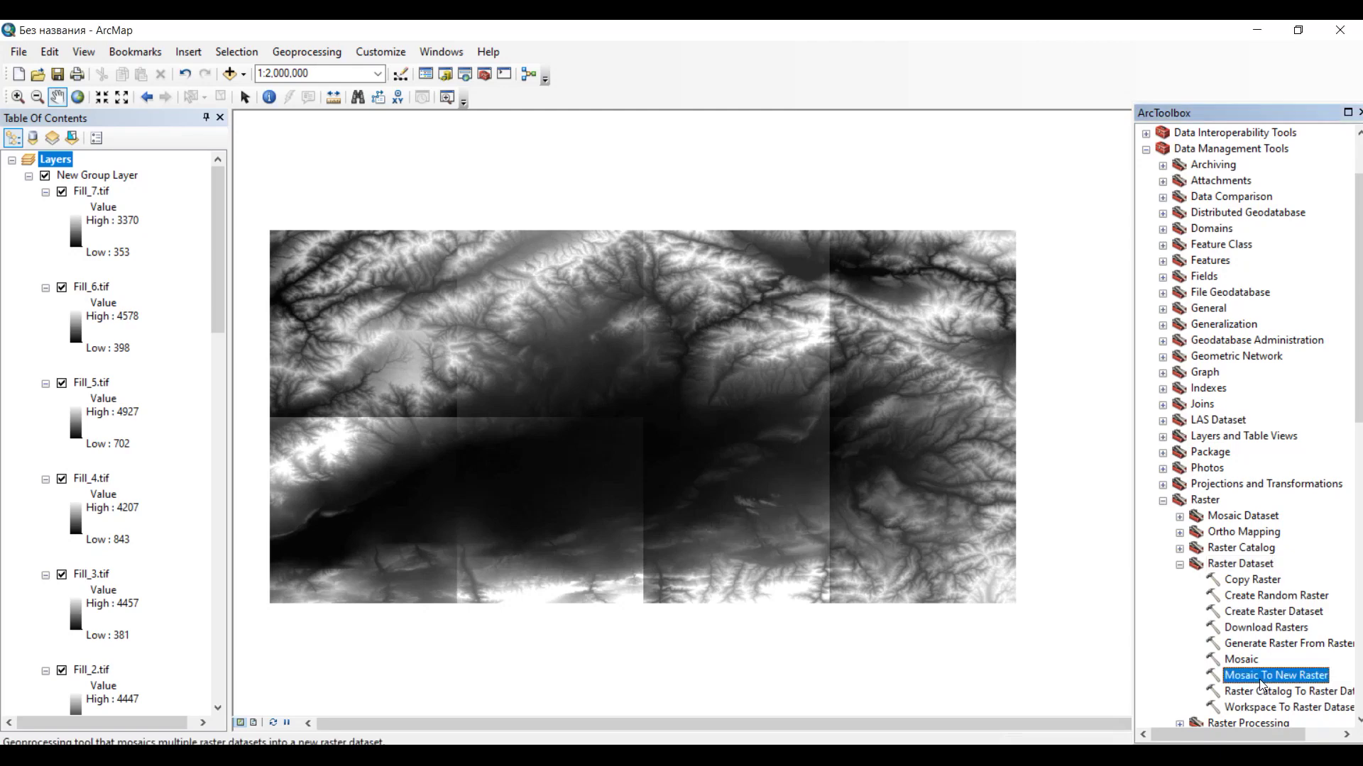
double_click(1261, 678)
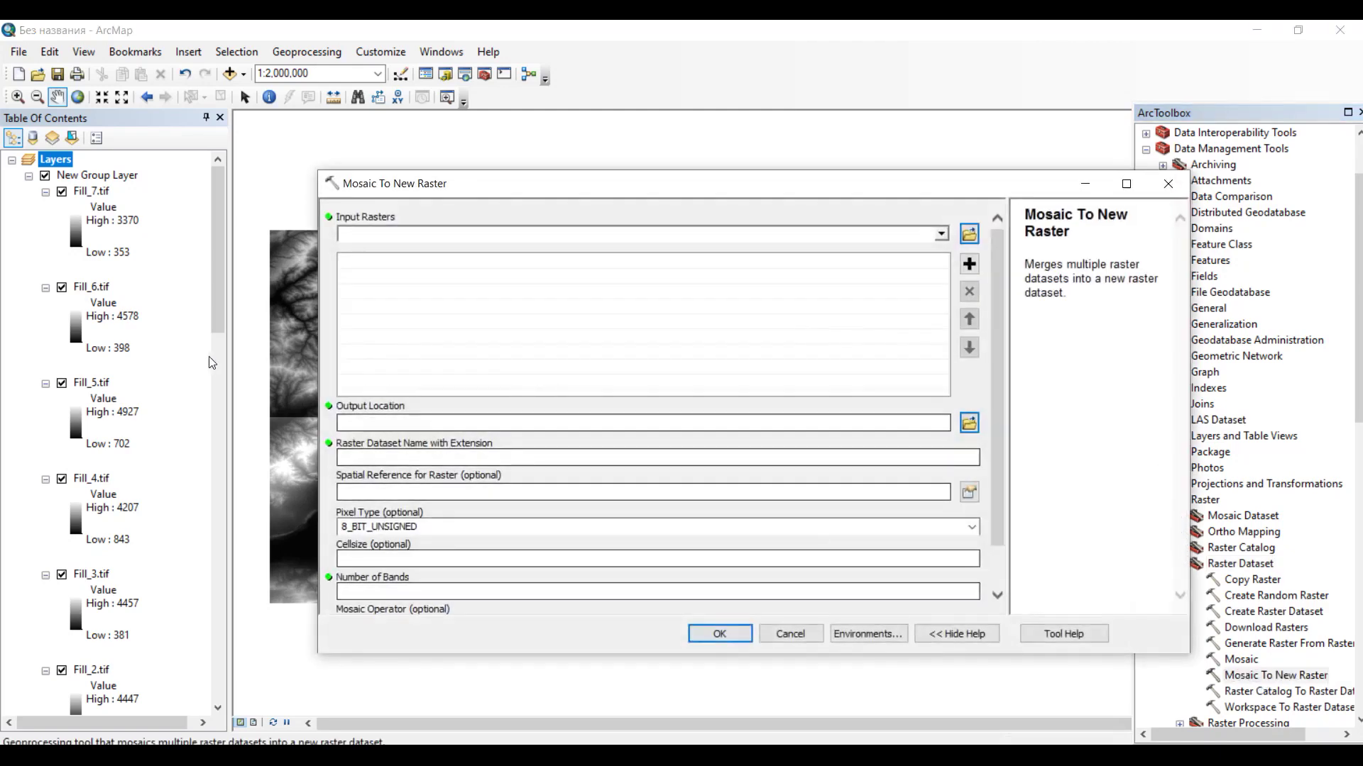
Multi-select the eight layers Fill_1 through Fill_8 in the Table Of Contents.
click(106, 193)
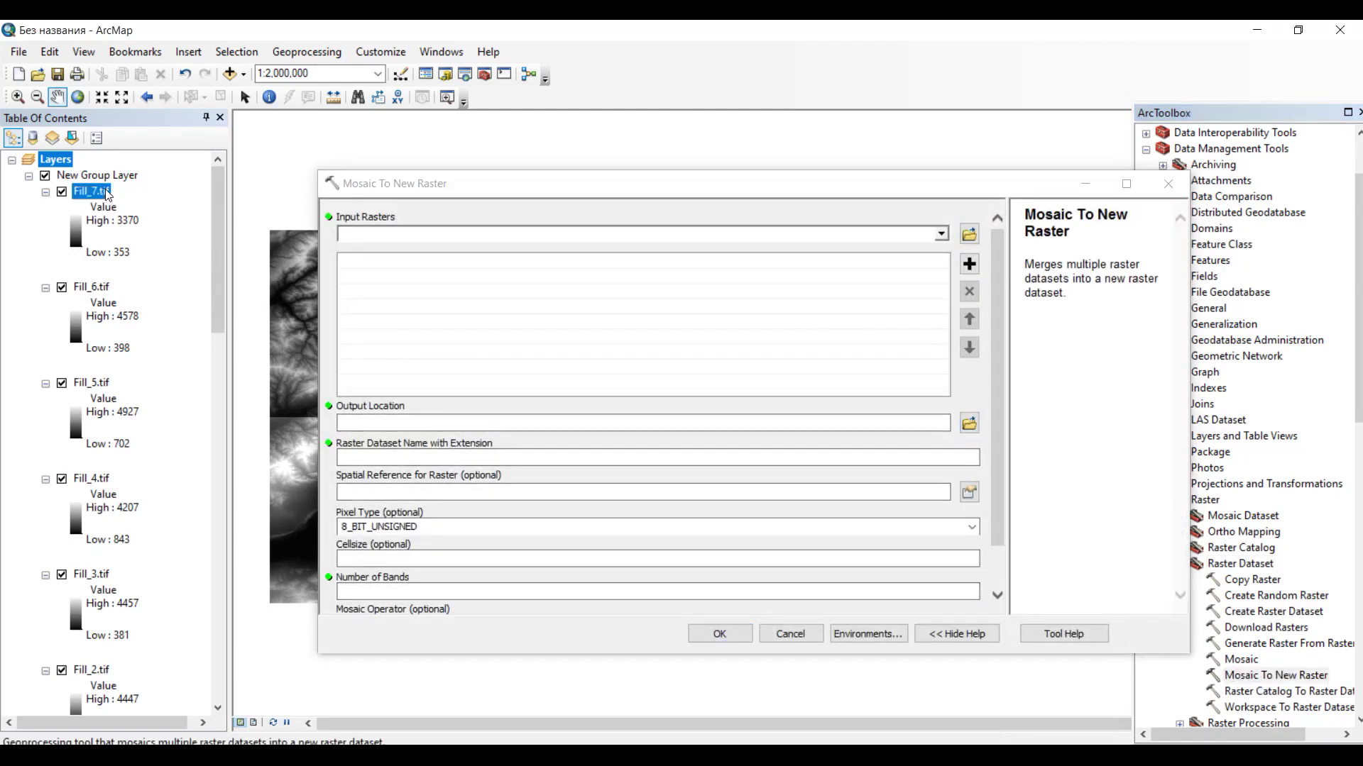
ctrl+click(90, 287)
ctrl+click(103, 383)
ctrl+click(97, 479)
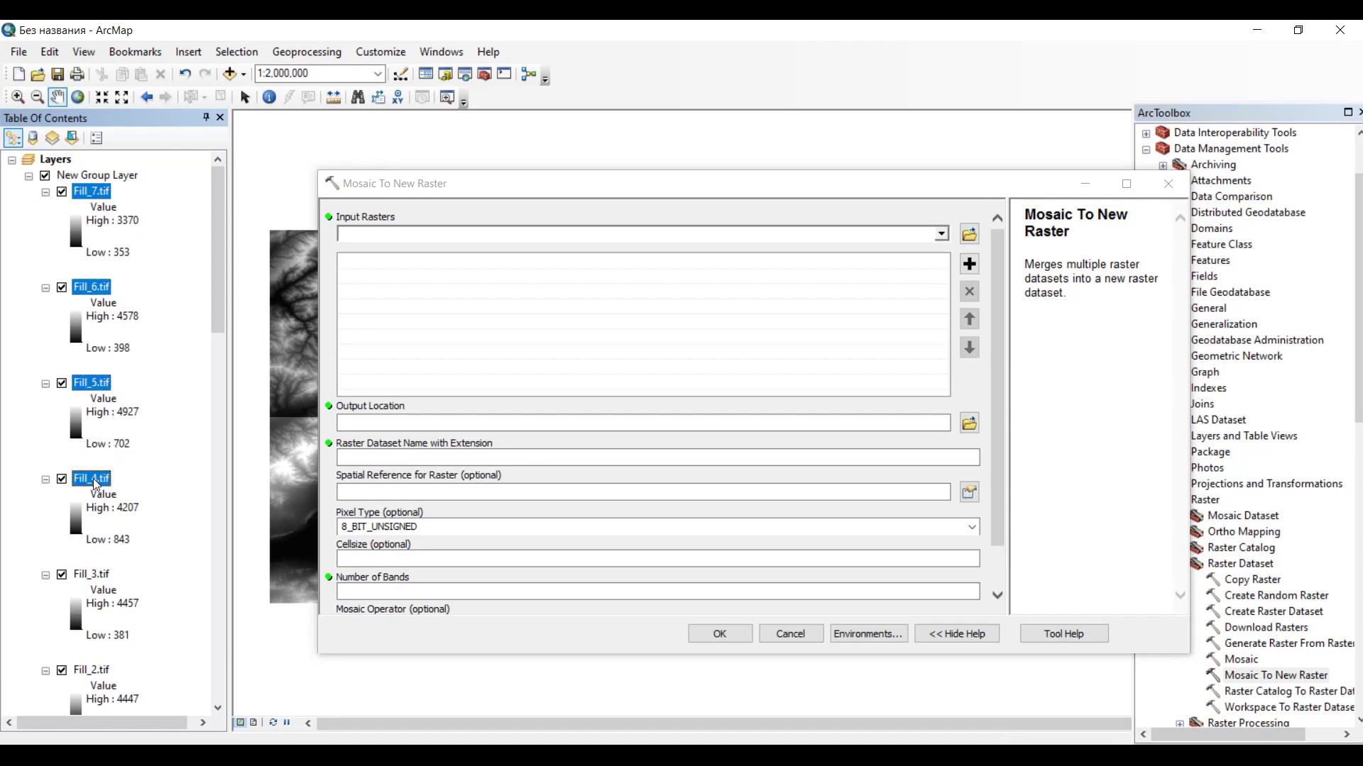
ctrl+click(103, 577)
ctrl+click(102, 668)
scroll(111, 653, down, 2)
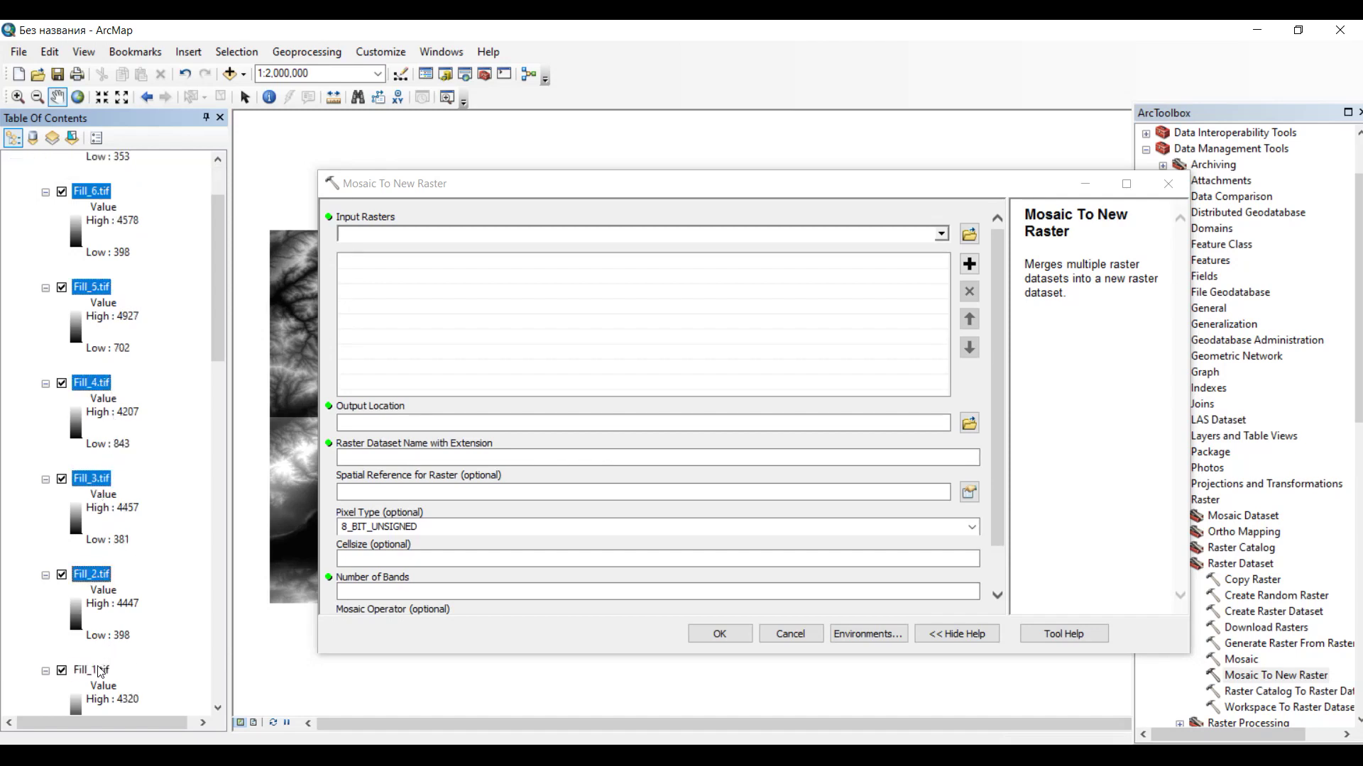
ctrl+click(103, 668)
scroll(103, 666, down, 2)
ctrl+click(103, 671)
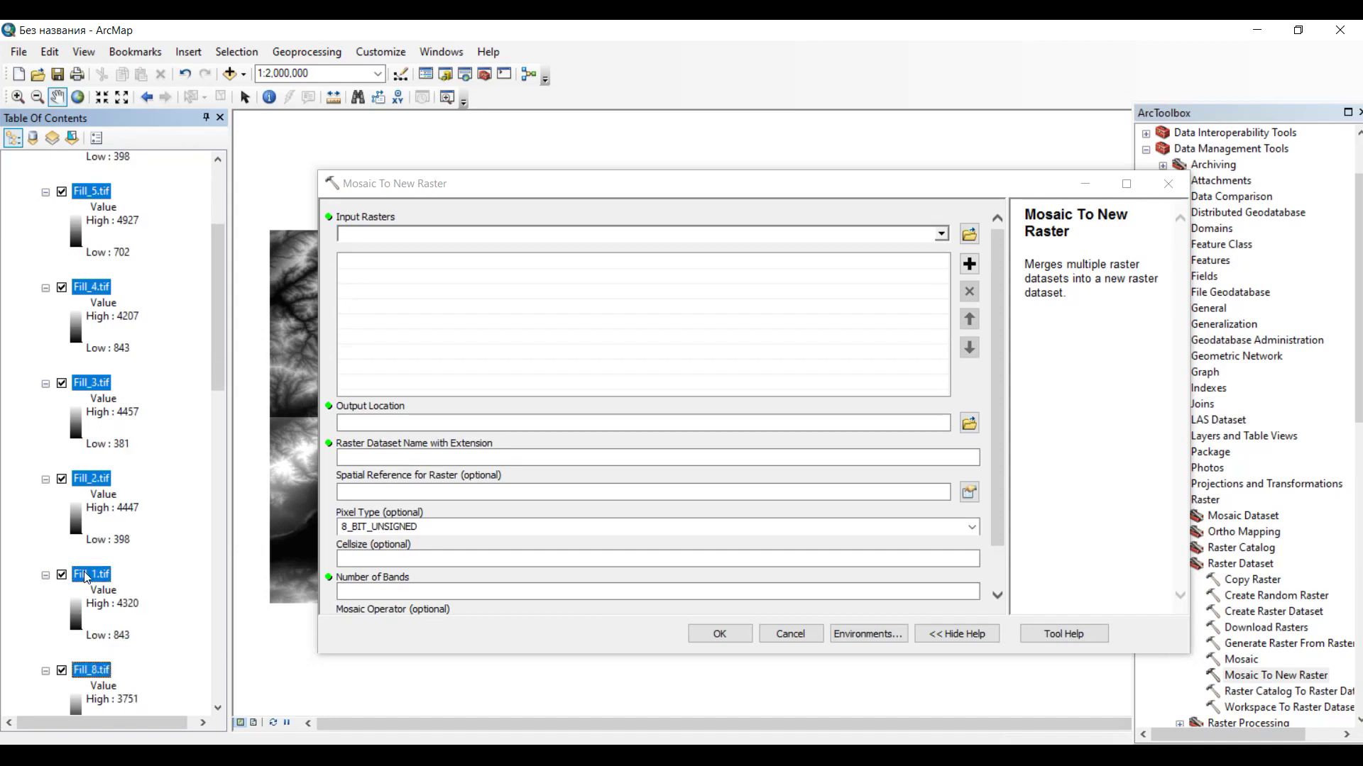
Drag the eight Fill rasters into Input Rasters and browse for the output location.
drag(85, 578, 557, 341)
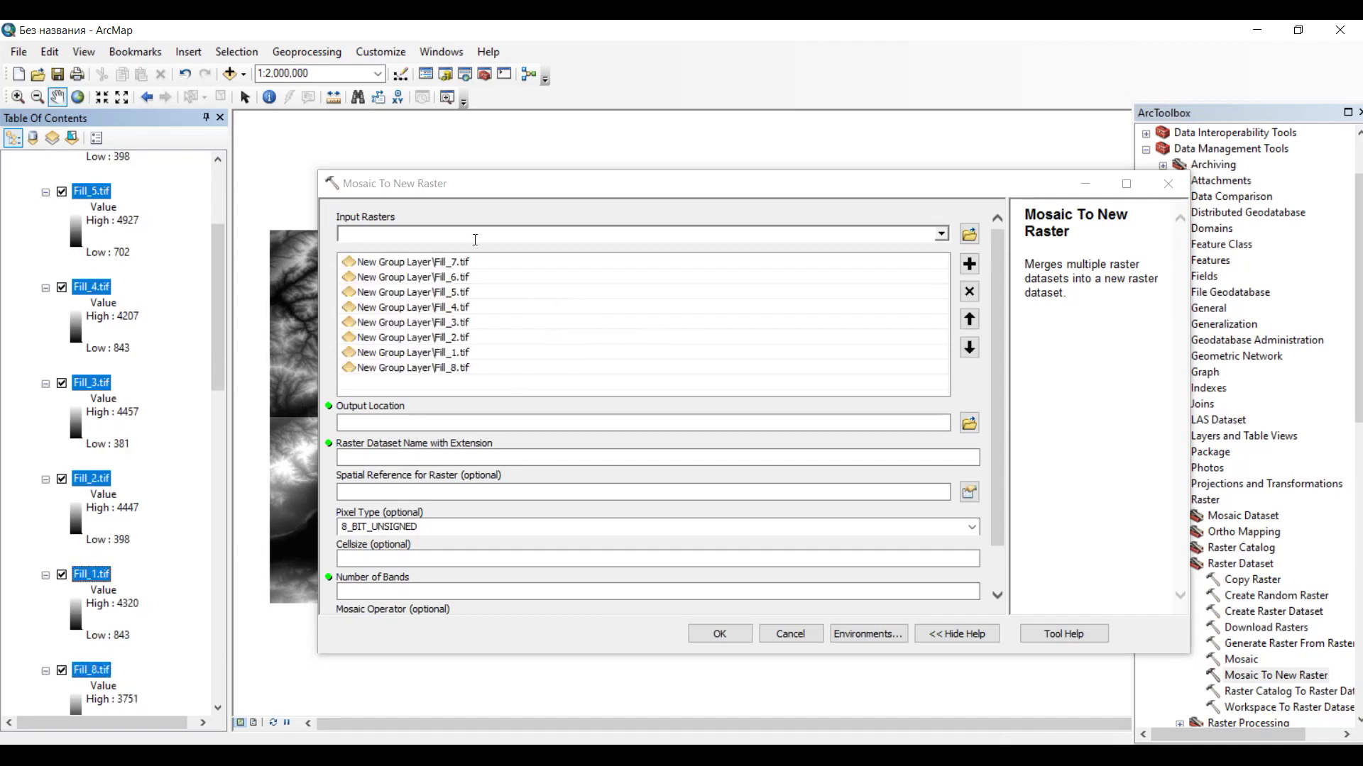
drag(996, 319, 998, 382)
click(970, 374)
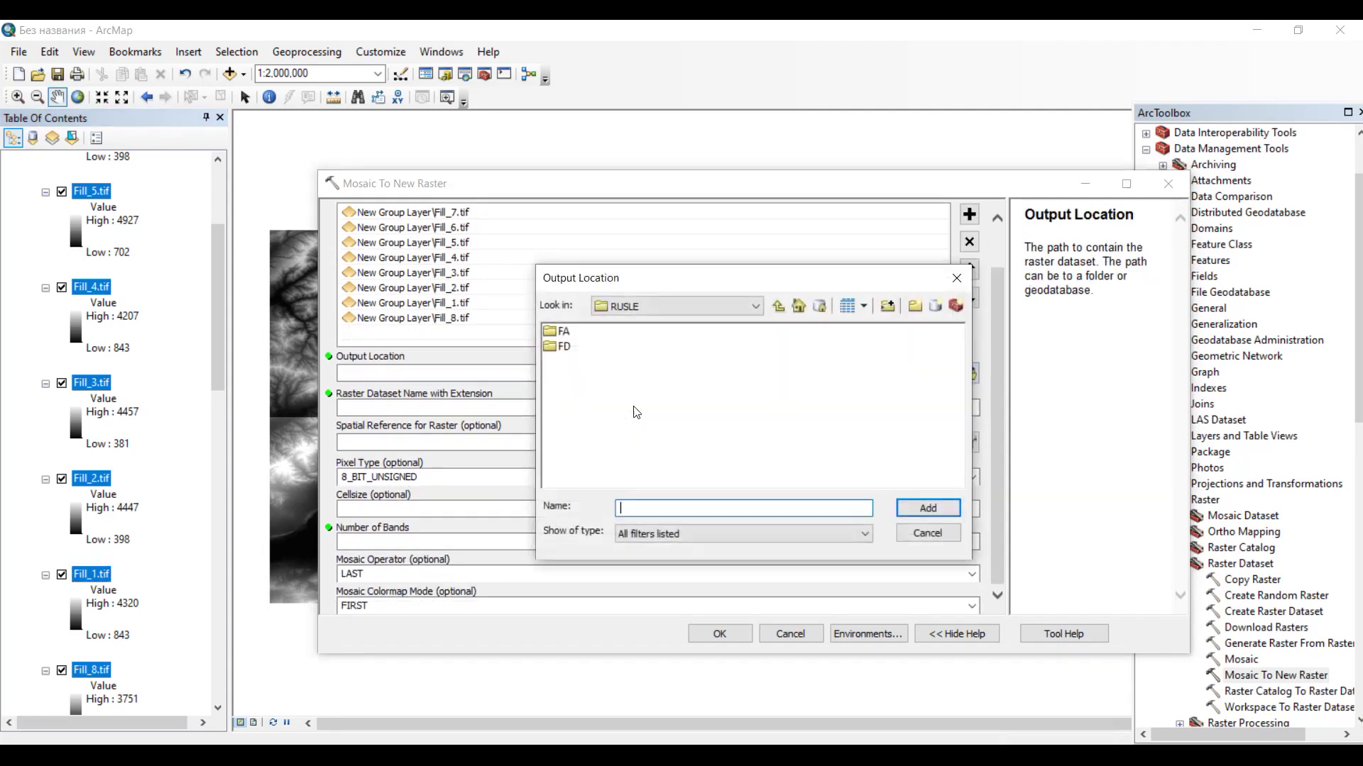
Set the output location to the FD folder and name the raster mosaic_fill.tif.
click(561, 346)
click(920, 508)
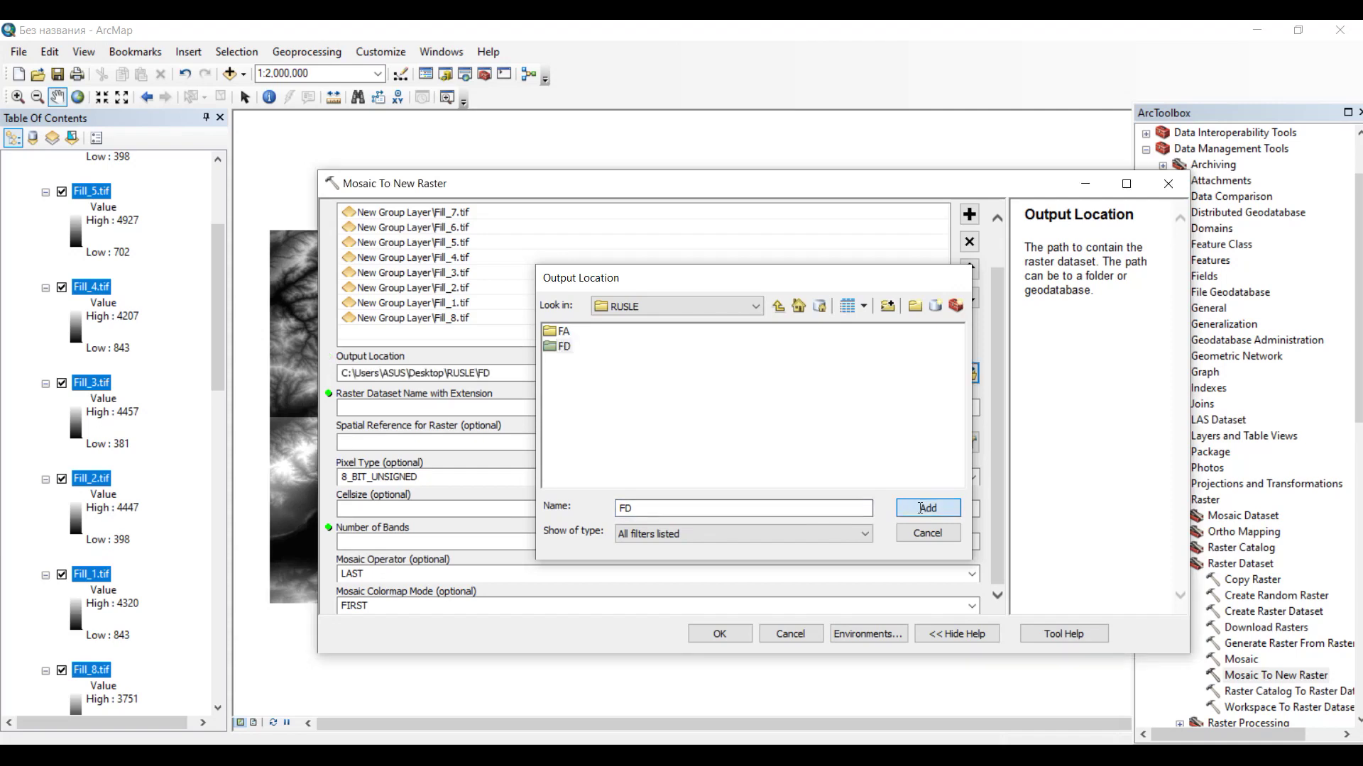
click(442, 403)
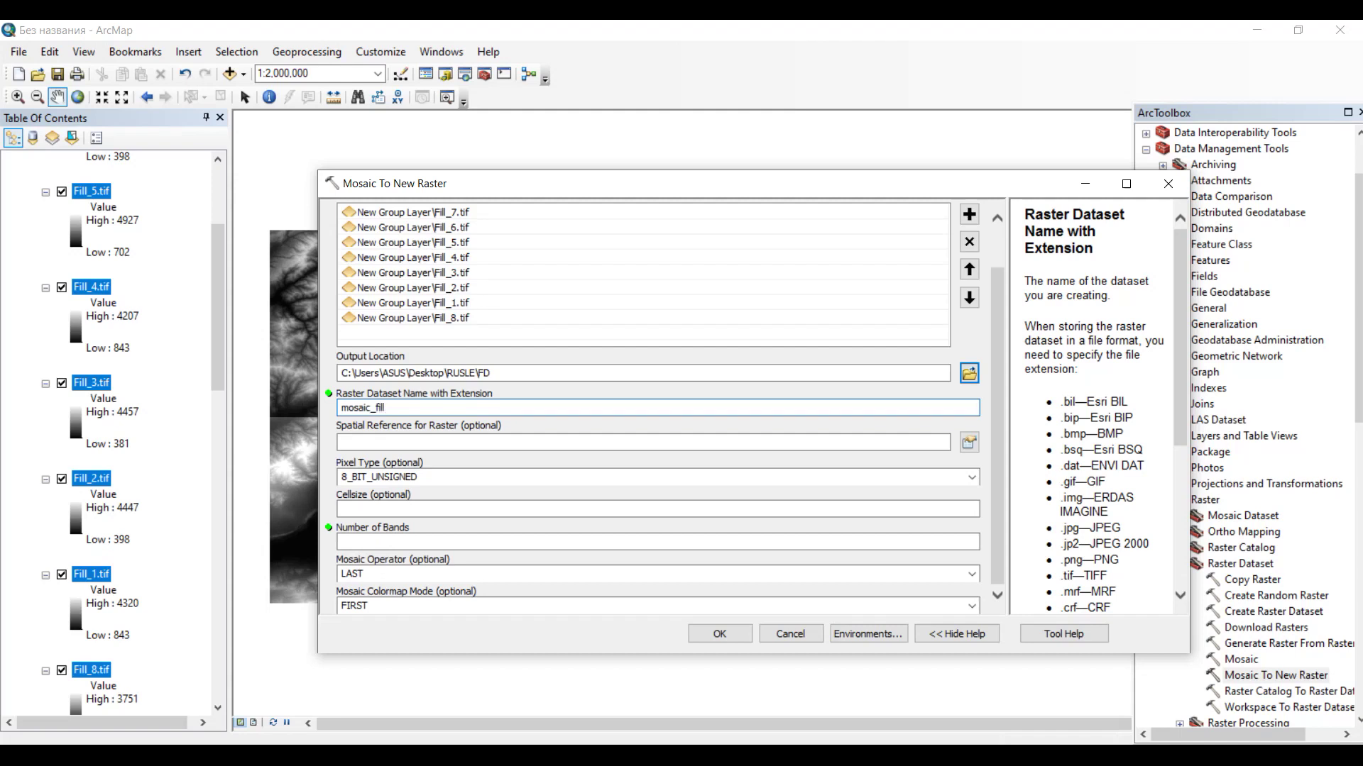
click(442, 439)
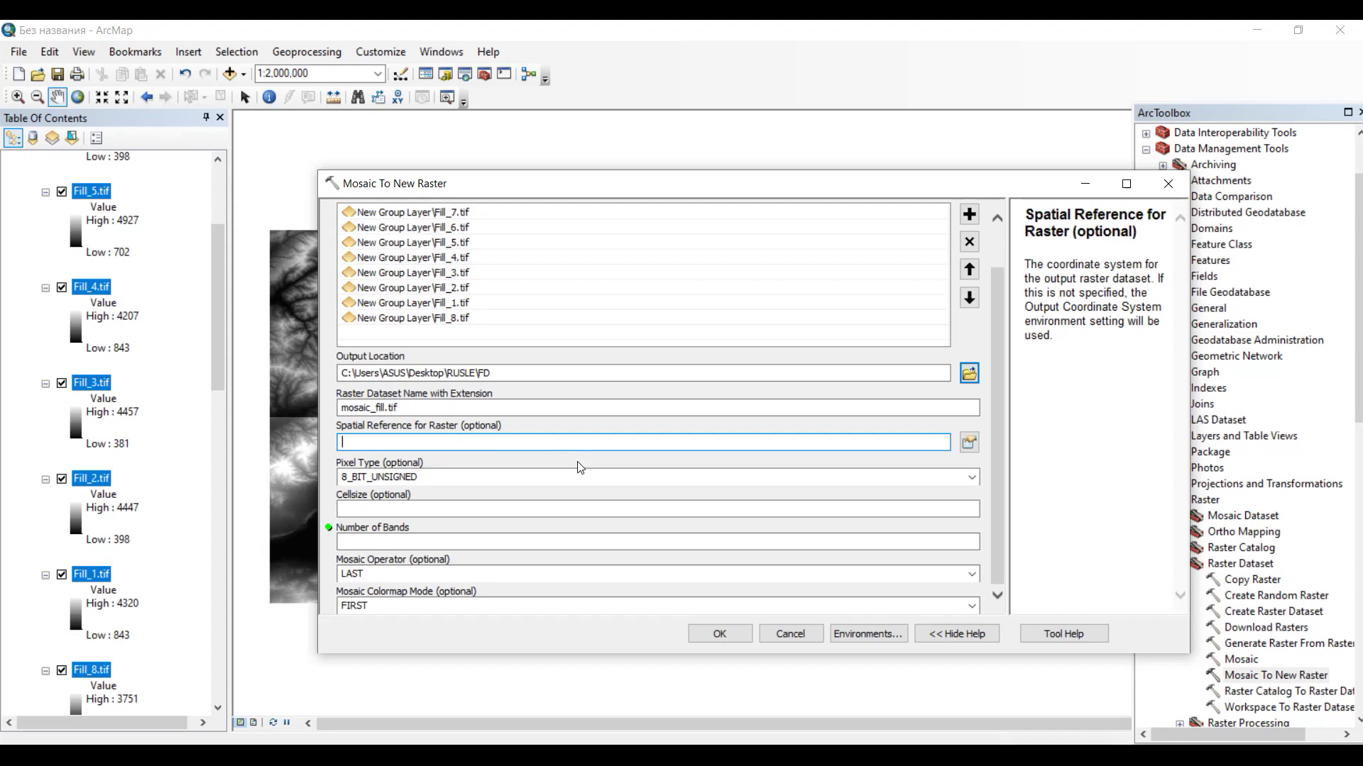
Set pixel type 16_BIT_UNSIGNED and 1 band, review the settings, and run the mosaic.
click(971, 477)
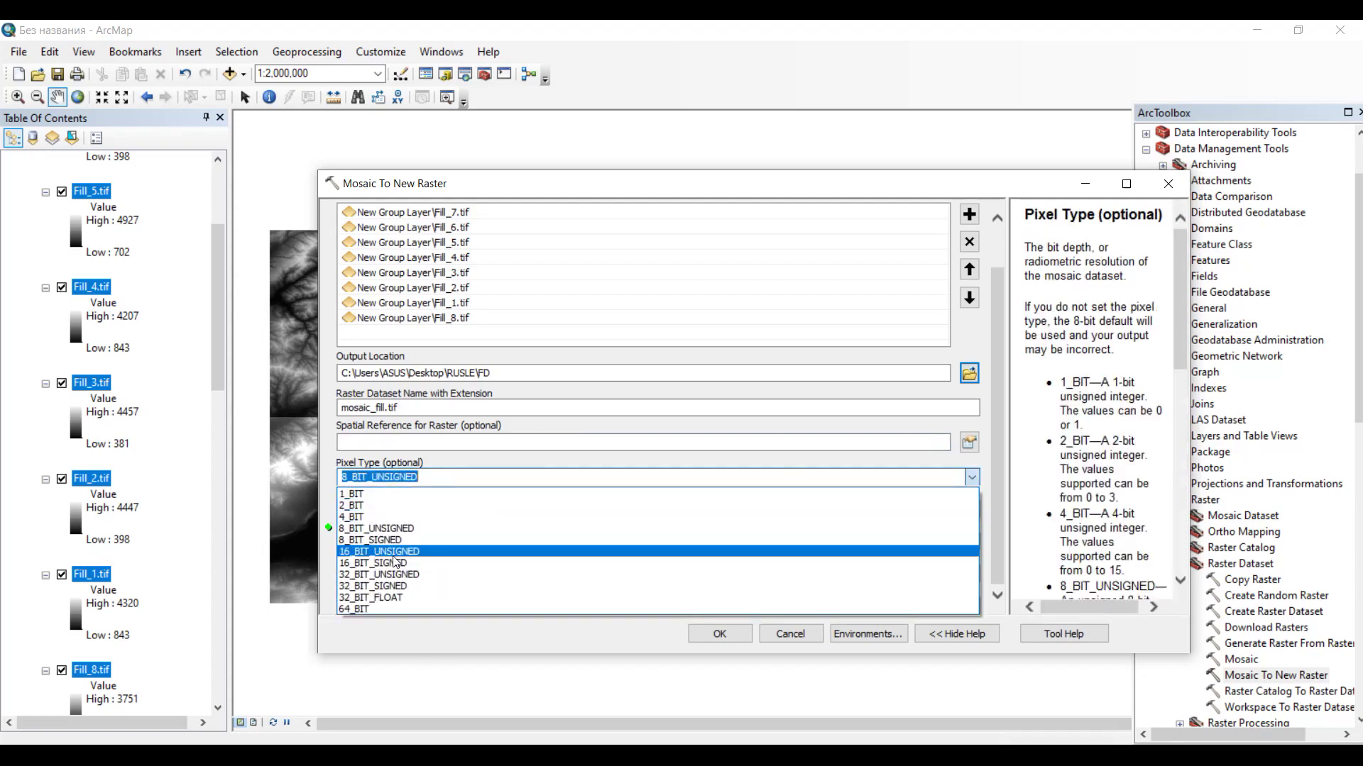
click(393, 554)
click(94, 481)
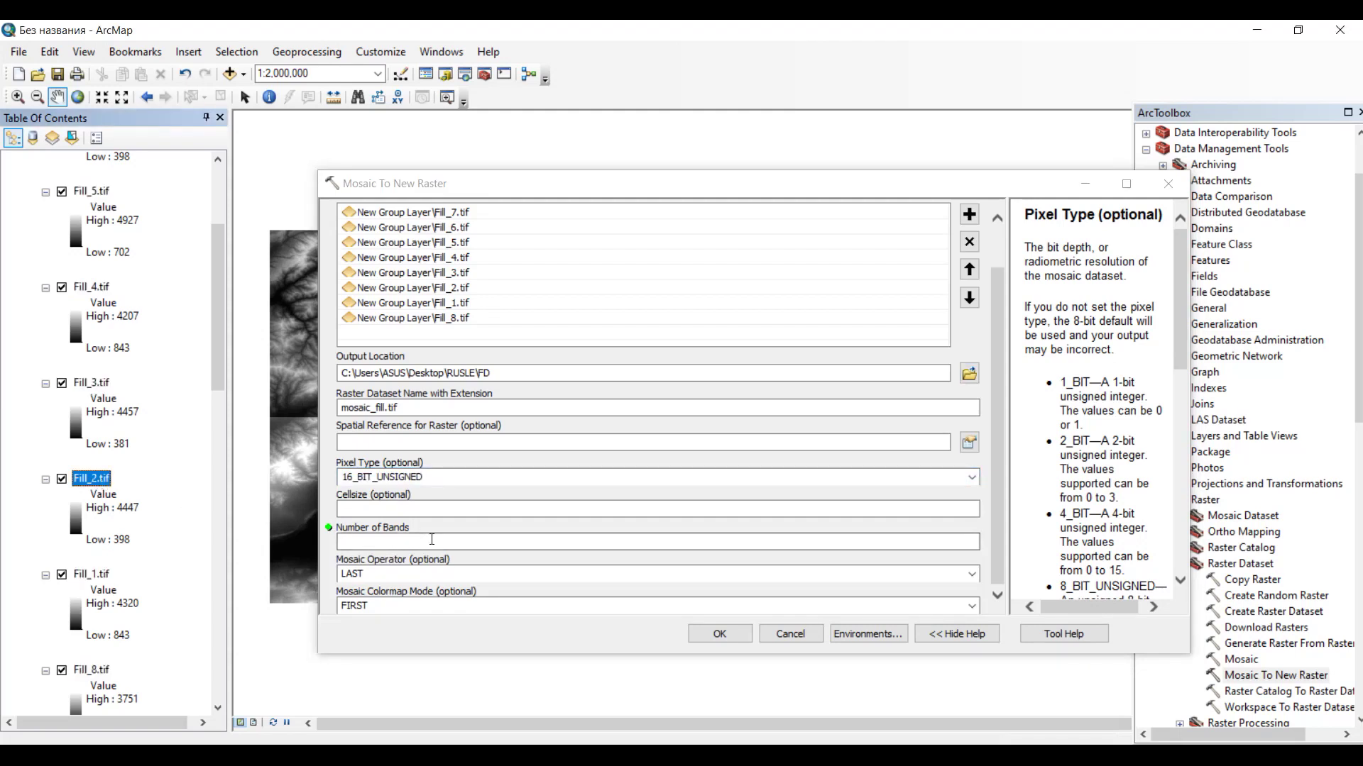
click(438, 544)
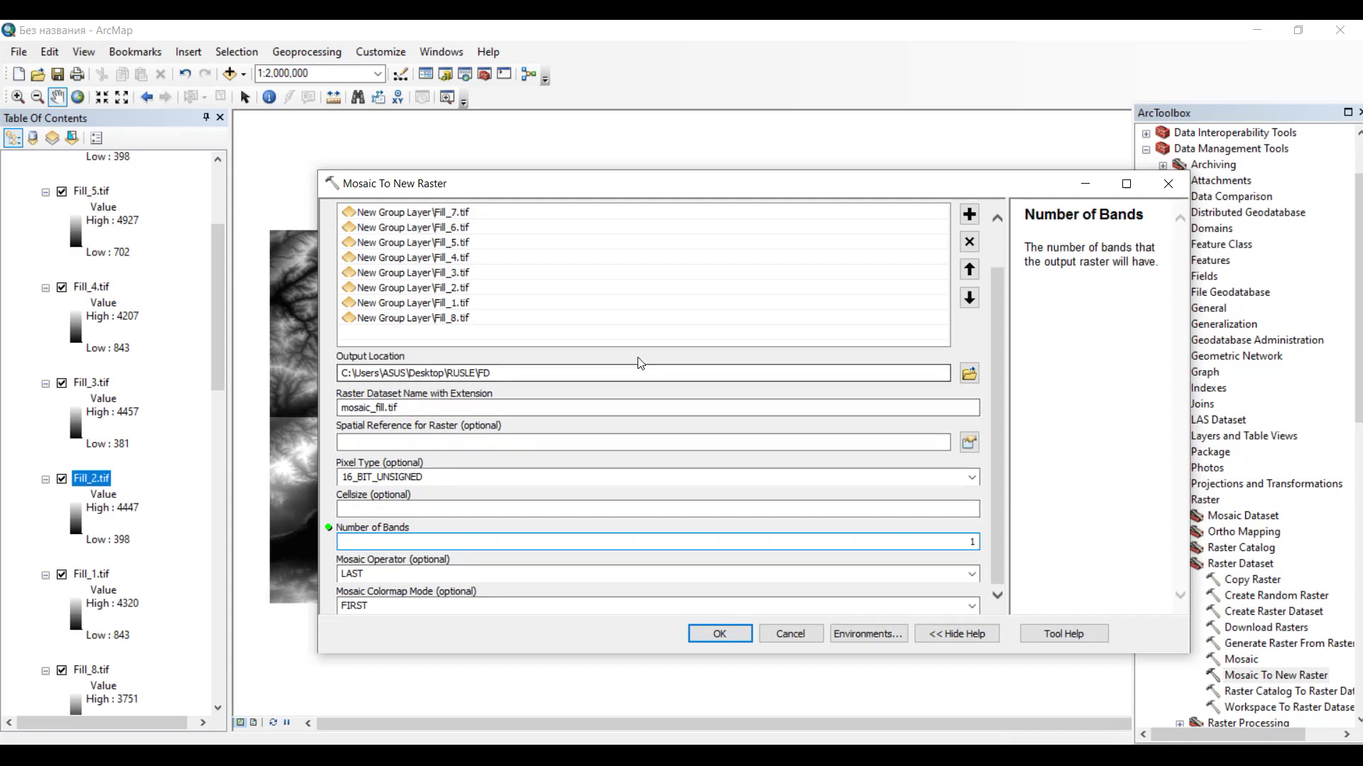
click(509, 368)
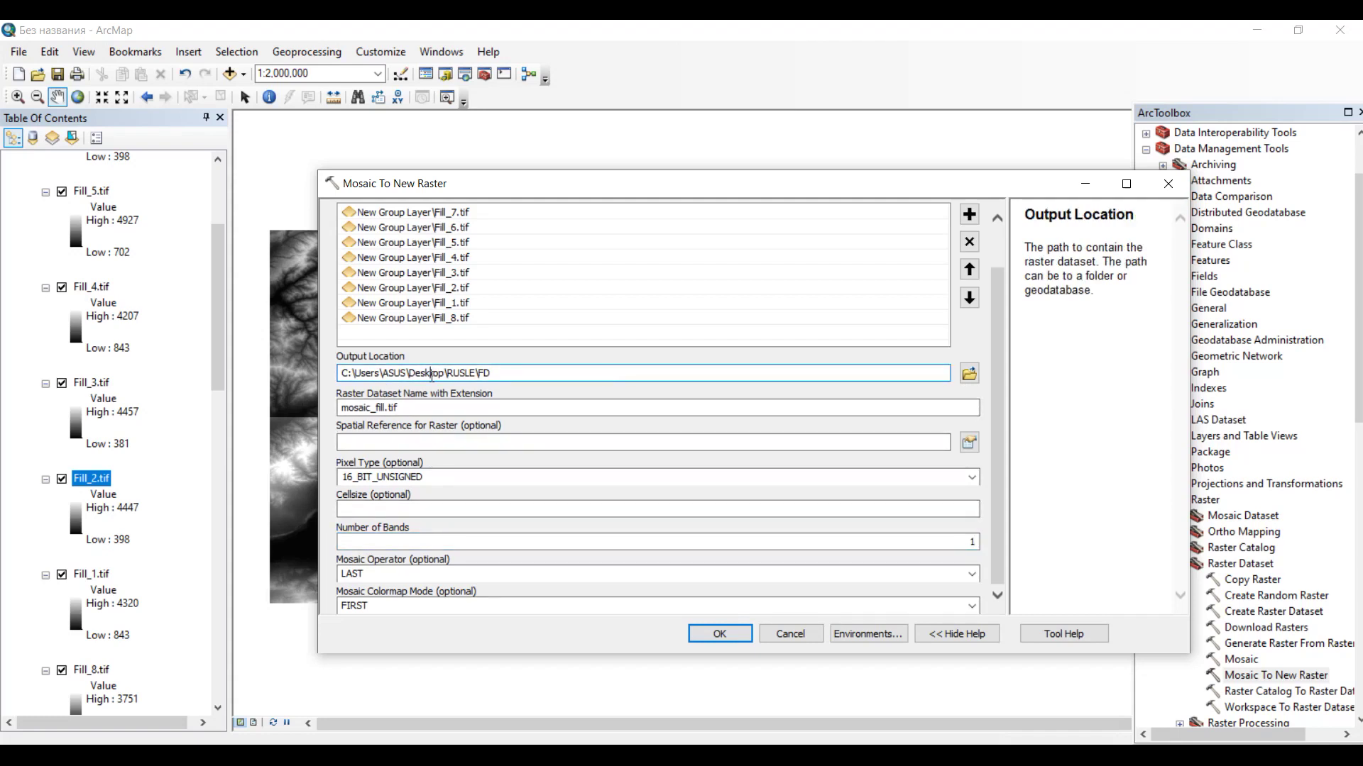
click(501, 405)
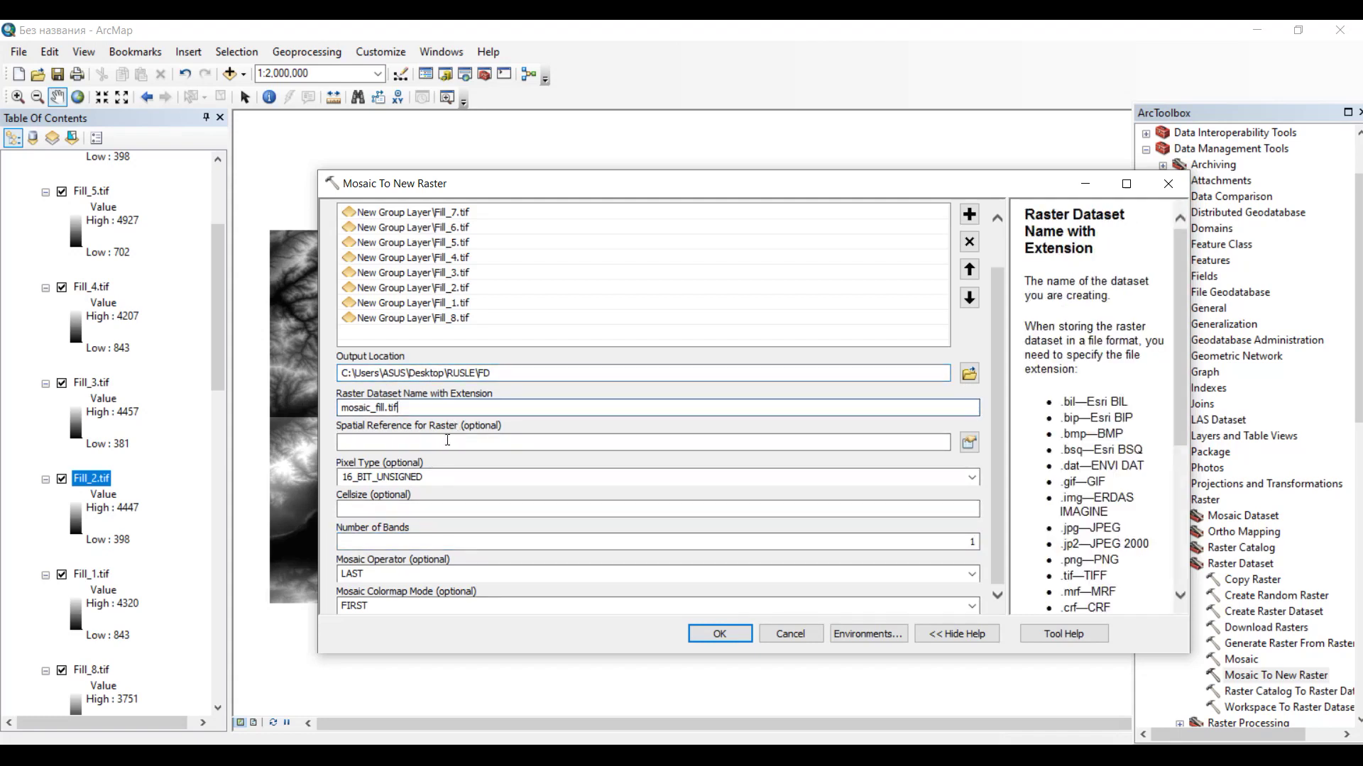
click(433, 477)
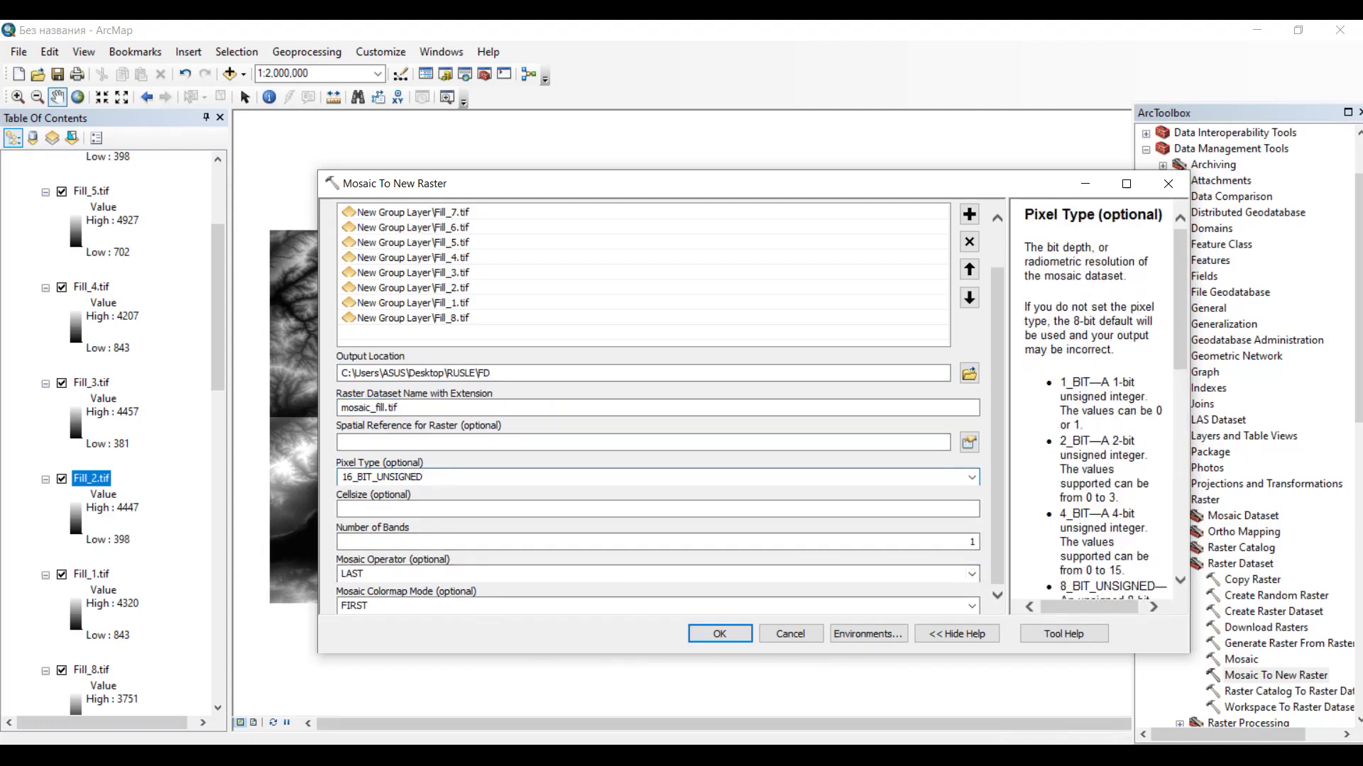
key(Return)
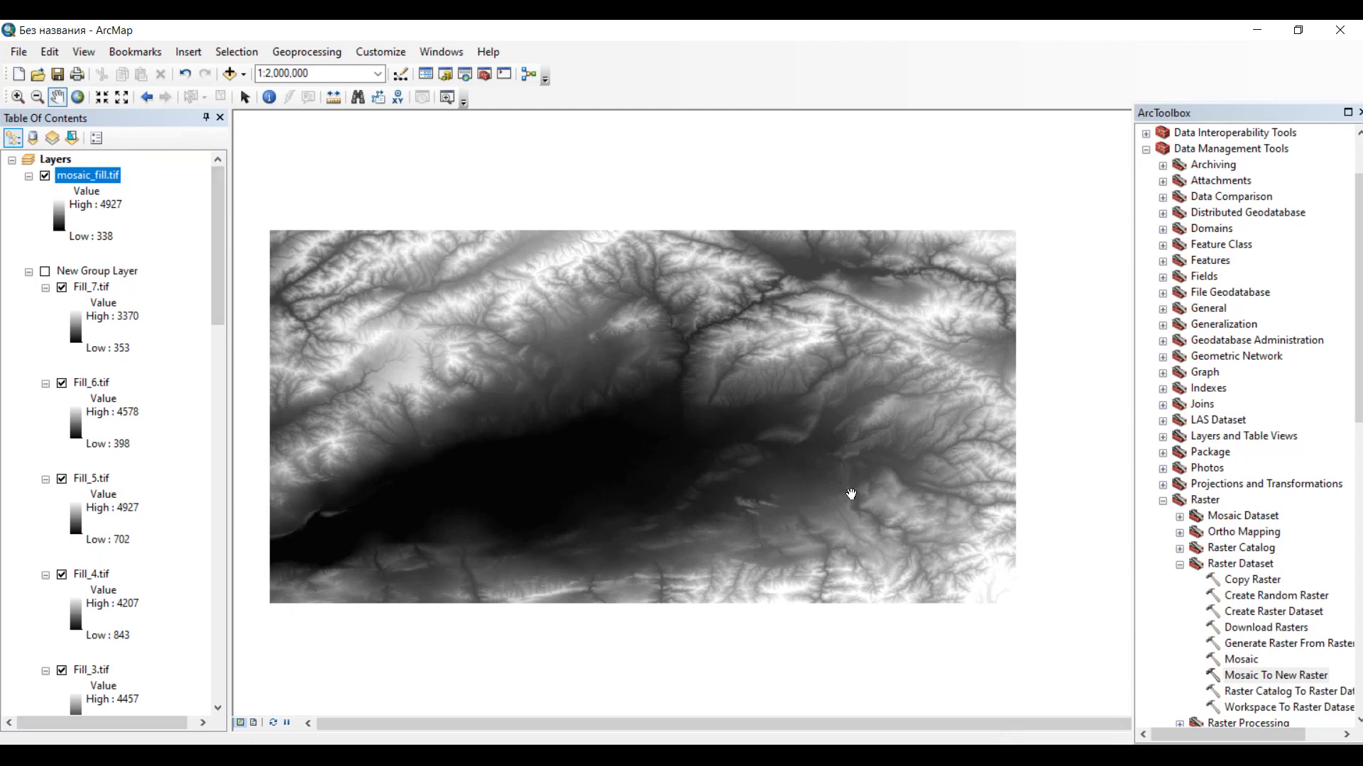
Collapse the Raster Dataset toolset in ArcToolbox once mosaic_fill.tif is added.
scroll(1281, 609, down, 2)
scroll(1281, 609, down, 1)
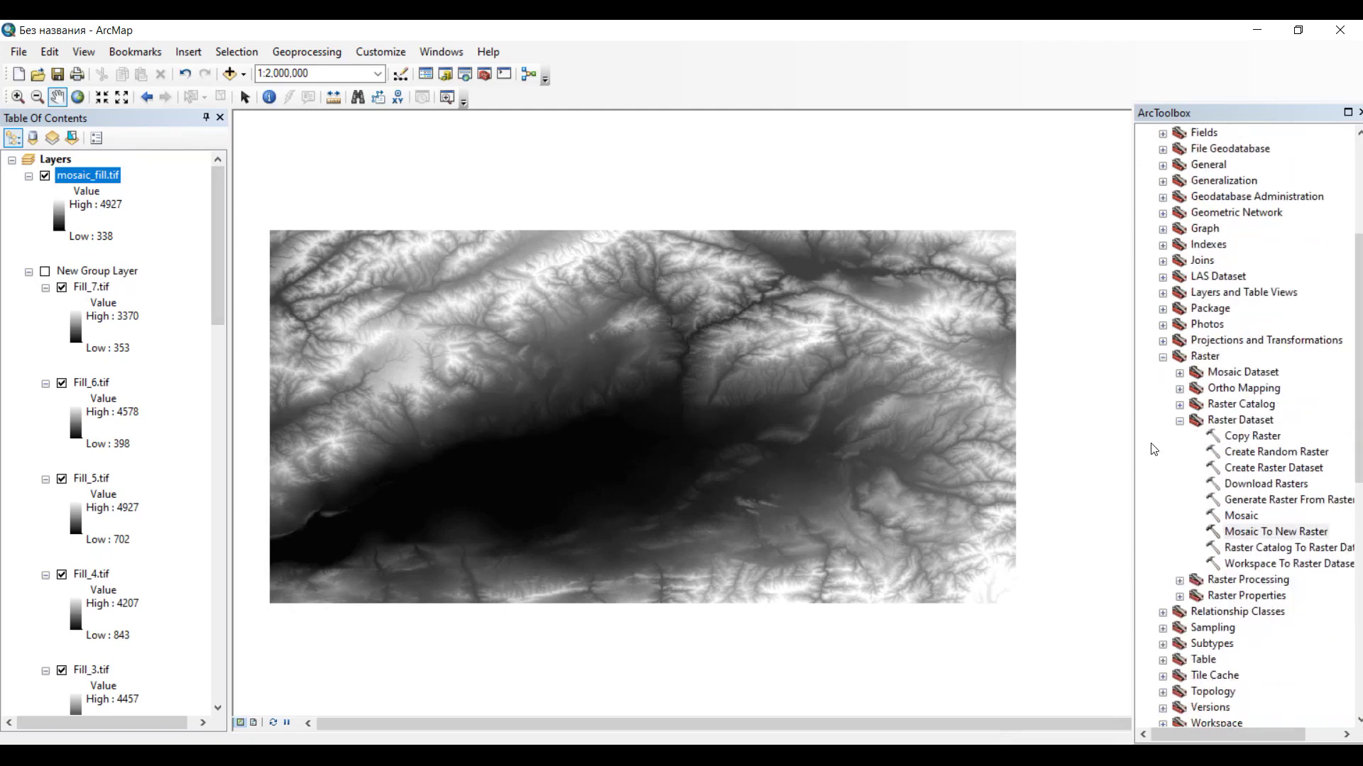
click(1180, 422)
Expand Spatial Analyst Tools > Surface and launch the Slope tool.
scroll(1234, 550, down, 8)
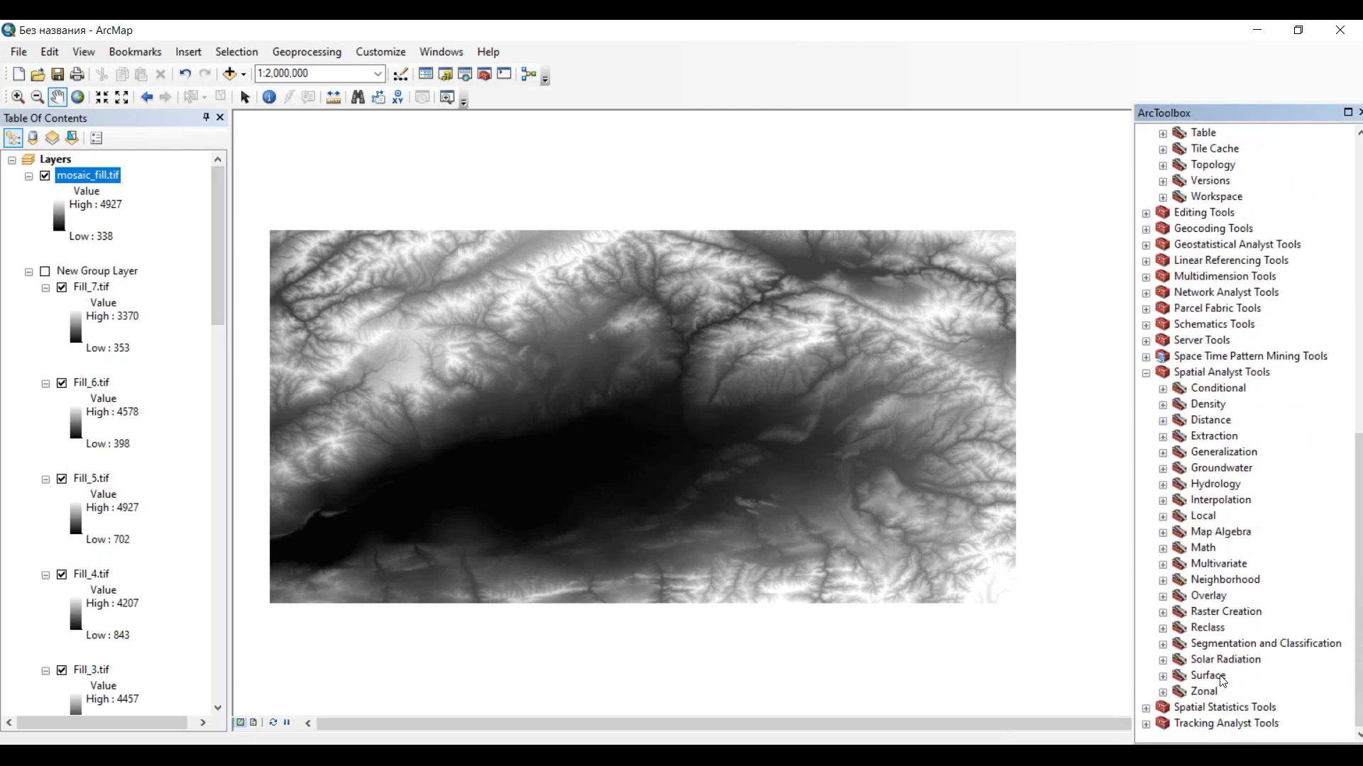
click(1205, 376)
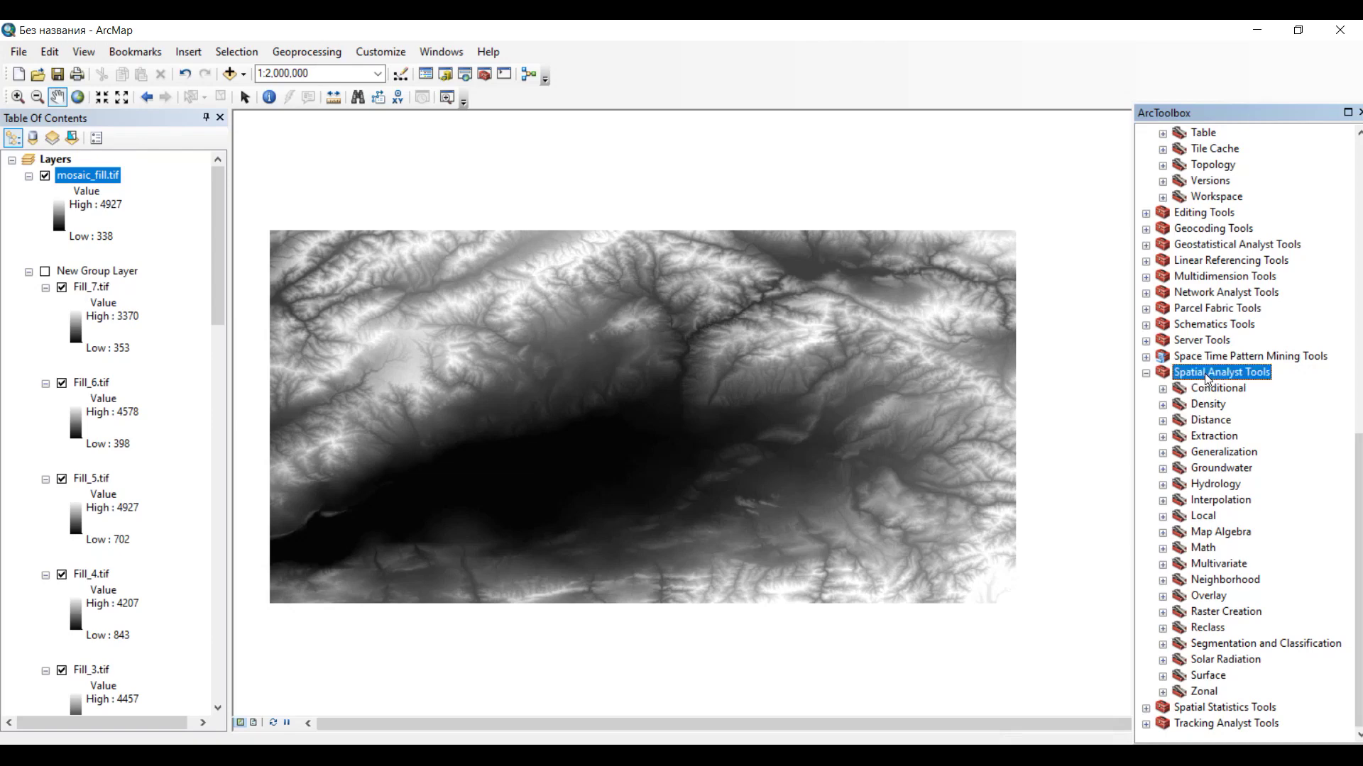
click(1214, 678)
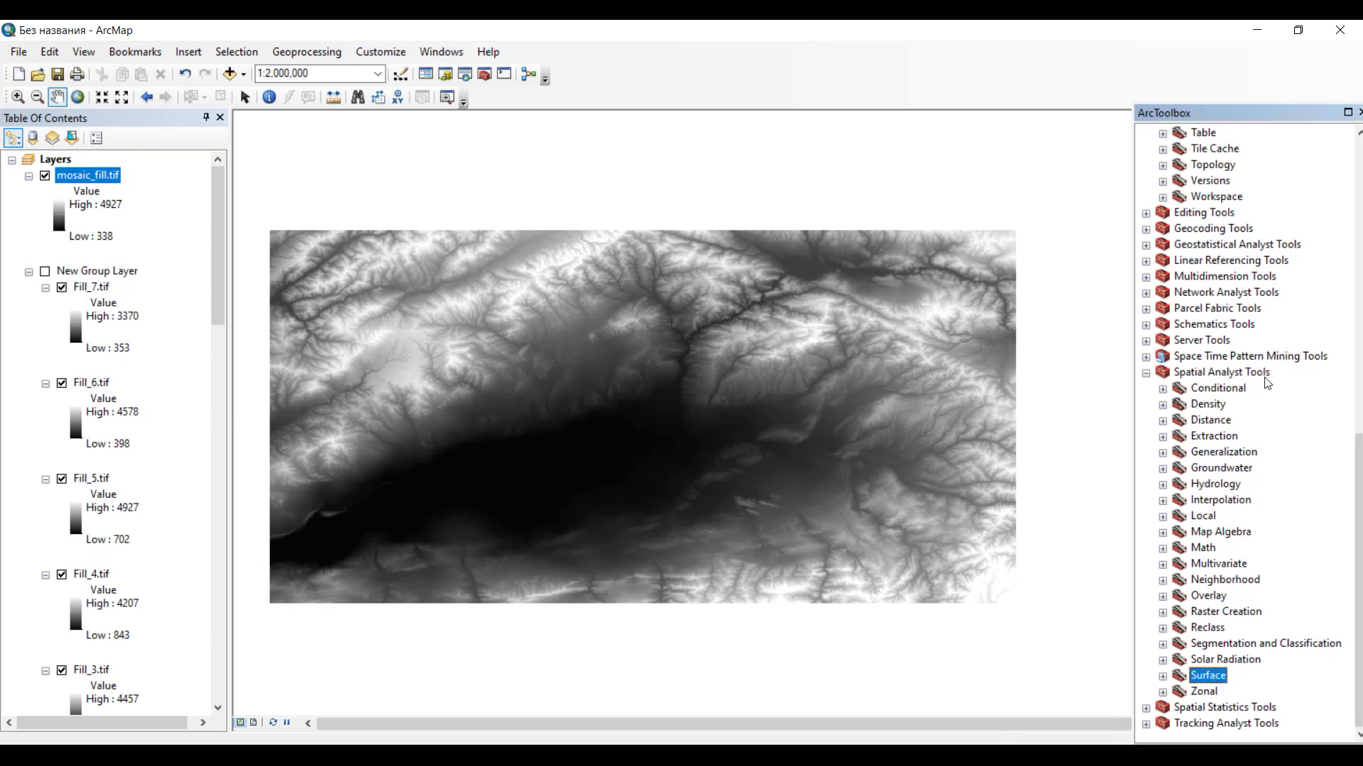
click(1162, 676)
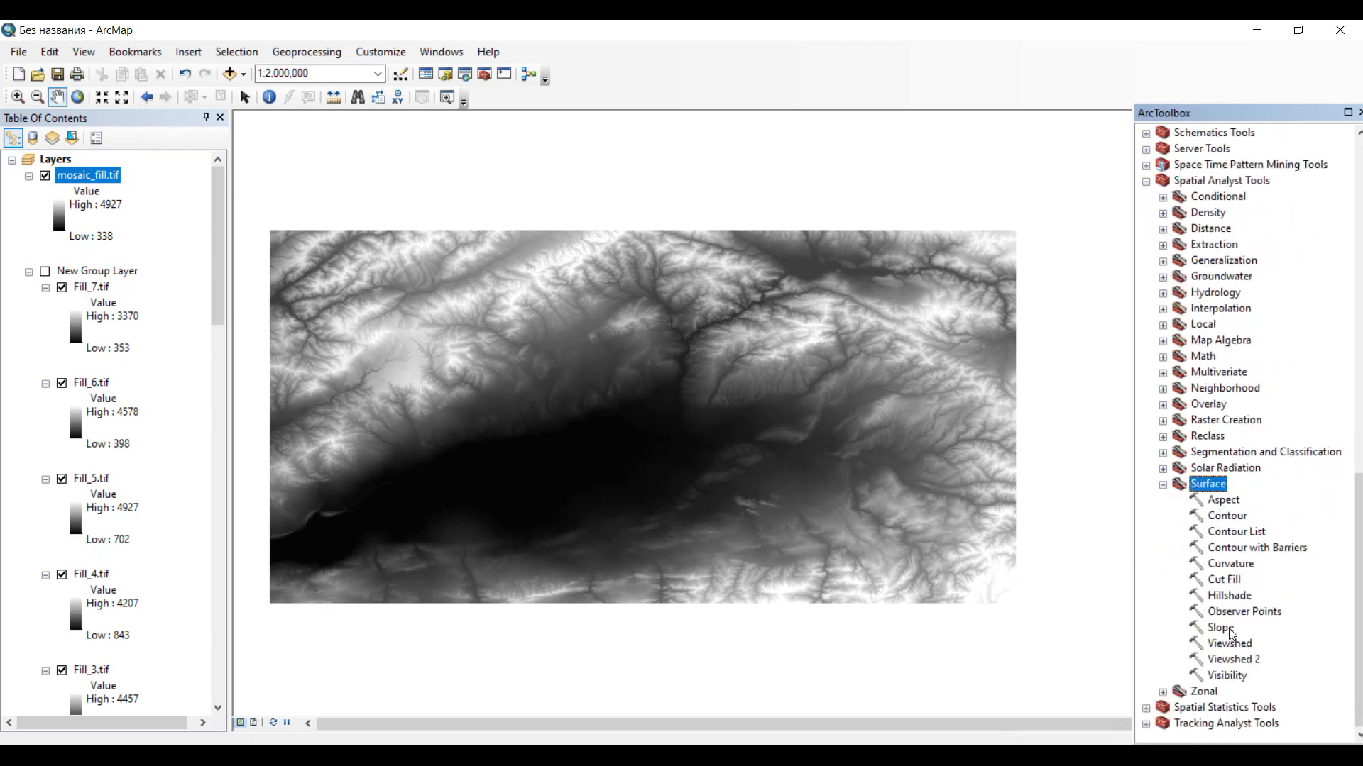
double_click(1220, 628)
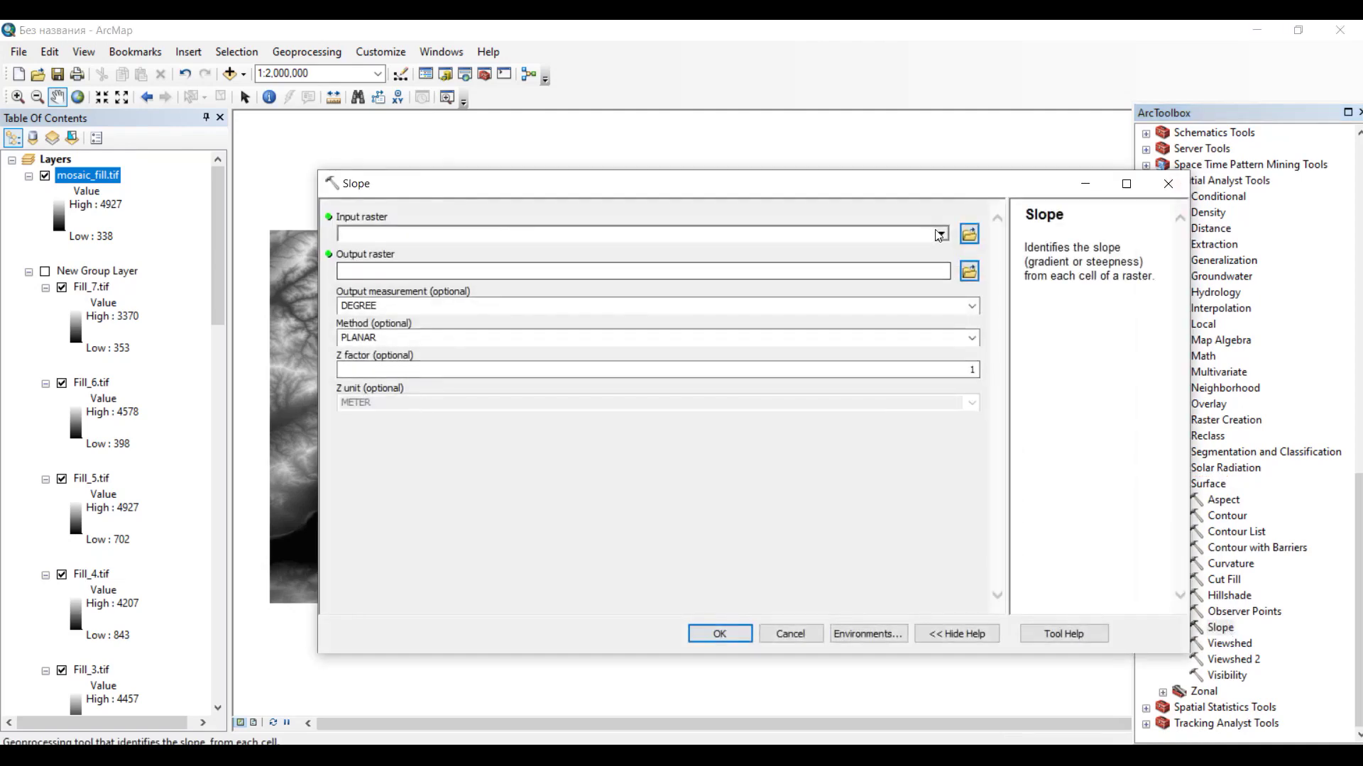
Compute slope_mos_deg.tif from mosaic_fill.tif using DEGREE, PLANAR and Z factor 1.
click(940, 234)
click(431, 254)
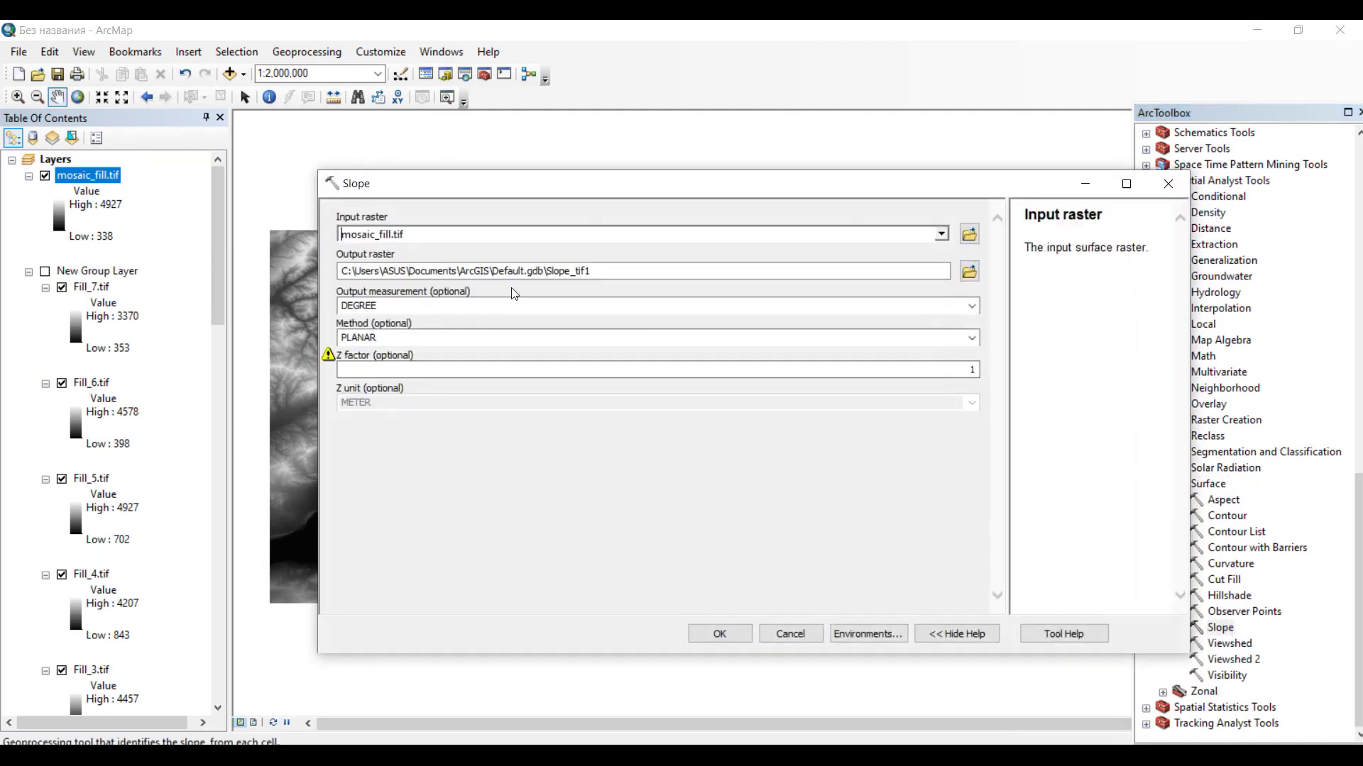
click(852, 274)
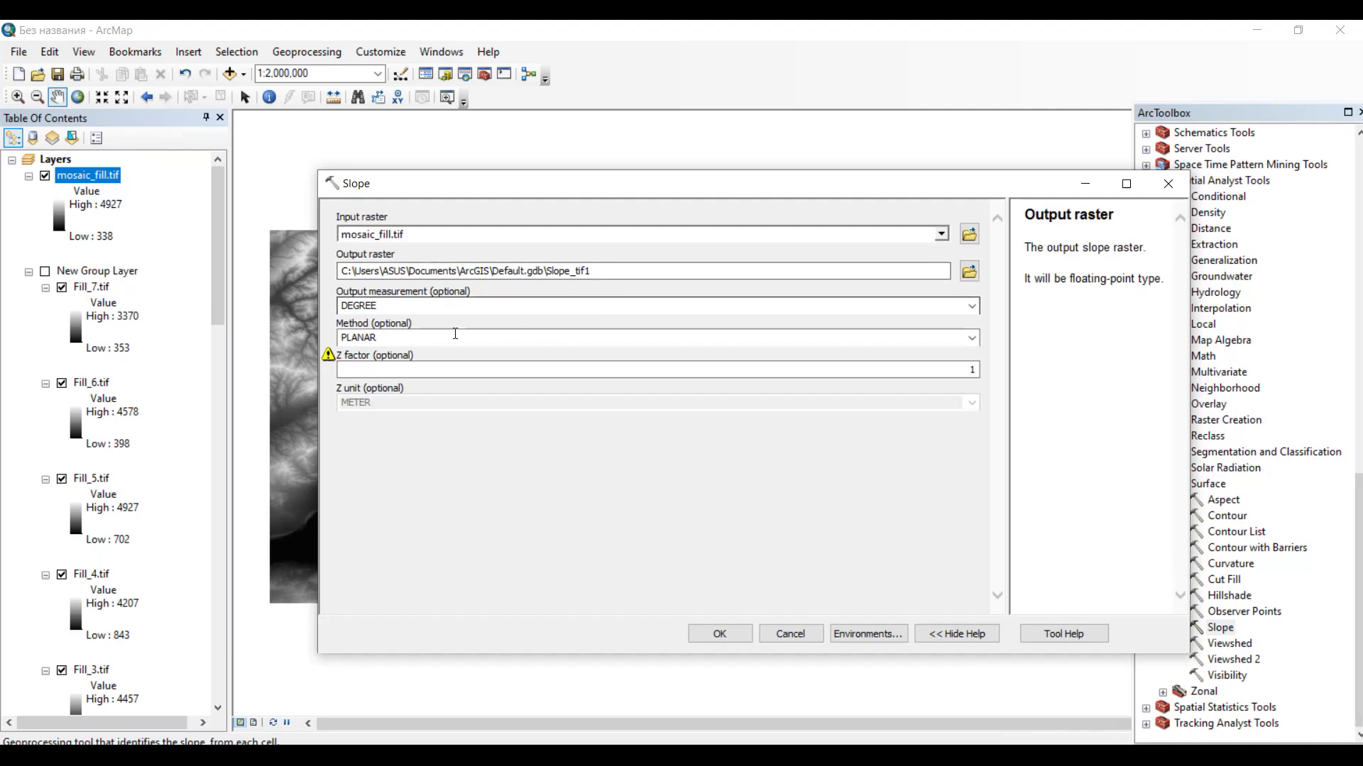
click(408, 305)
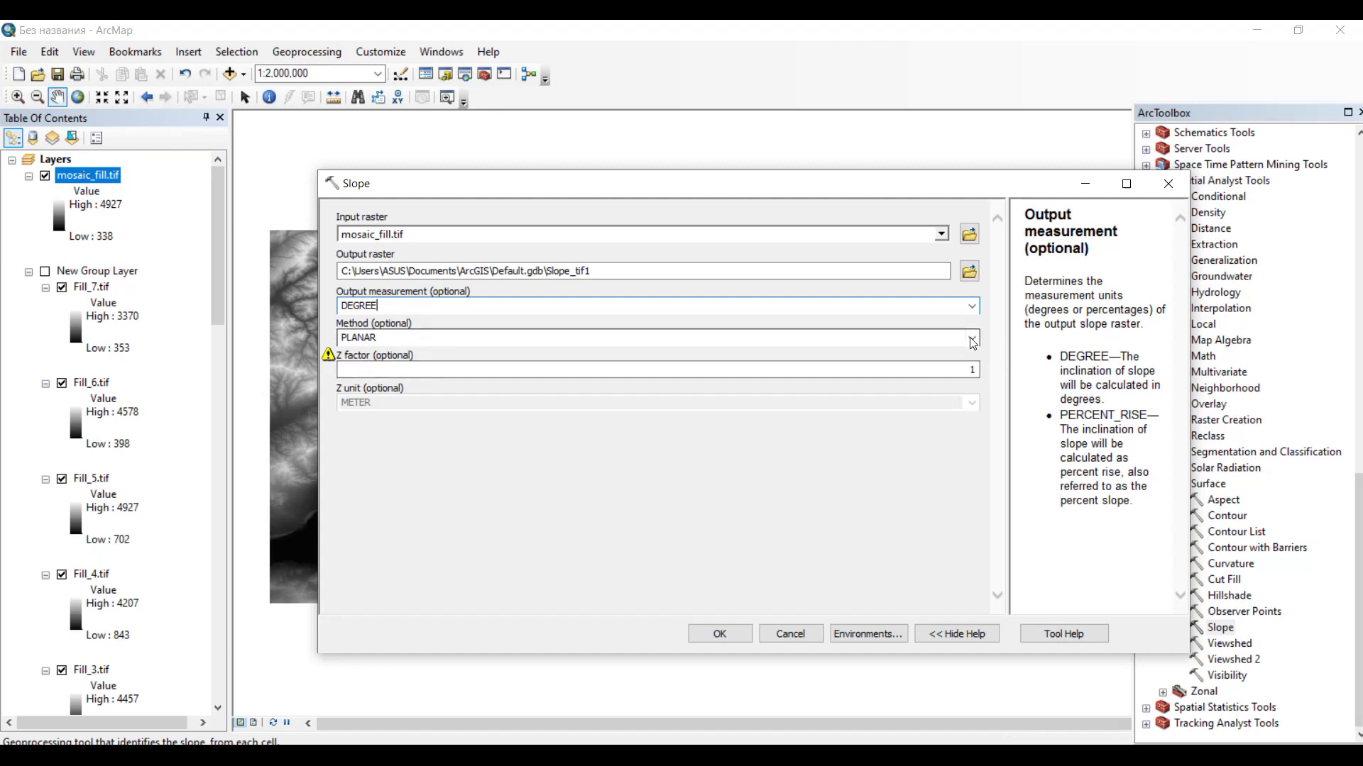
click(928, 340)
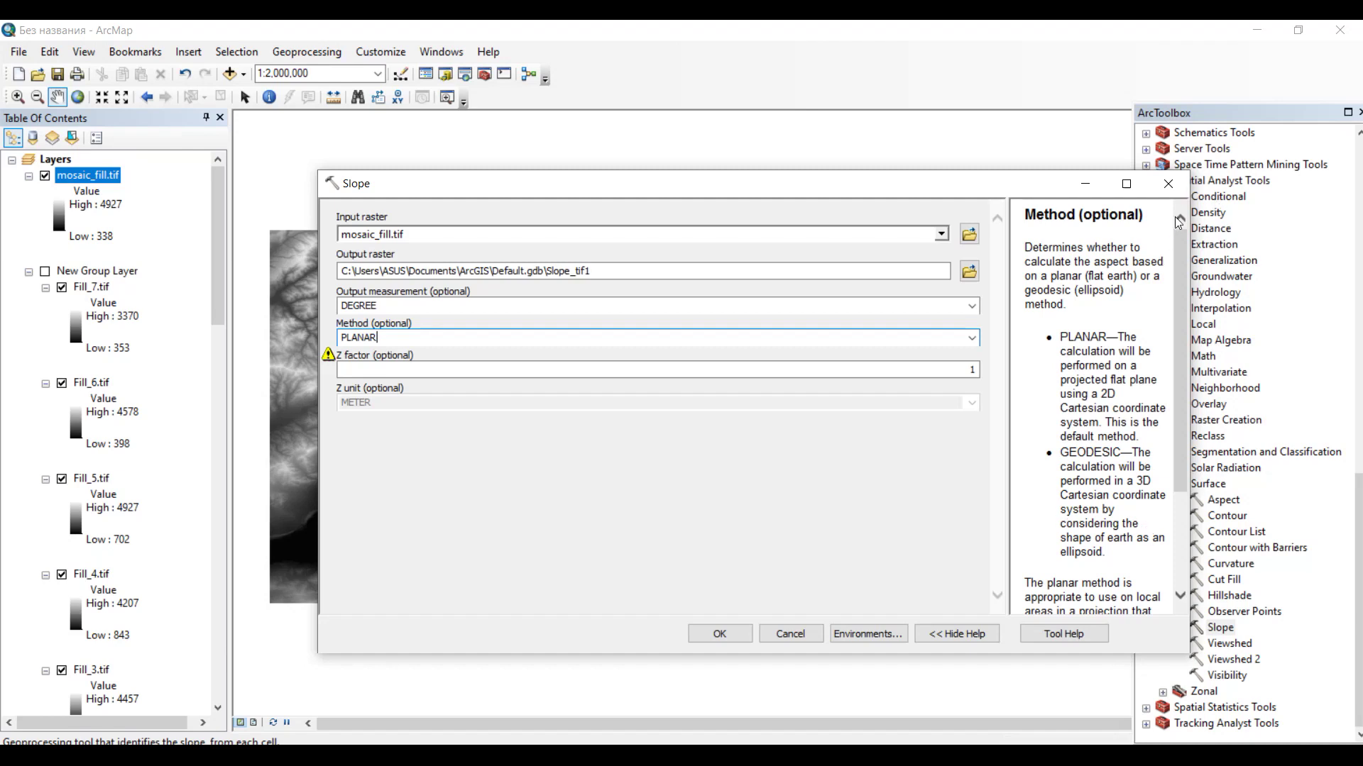
click(433, 369)
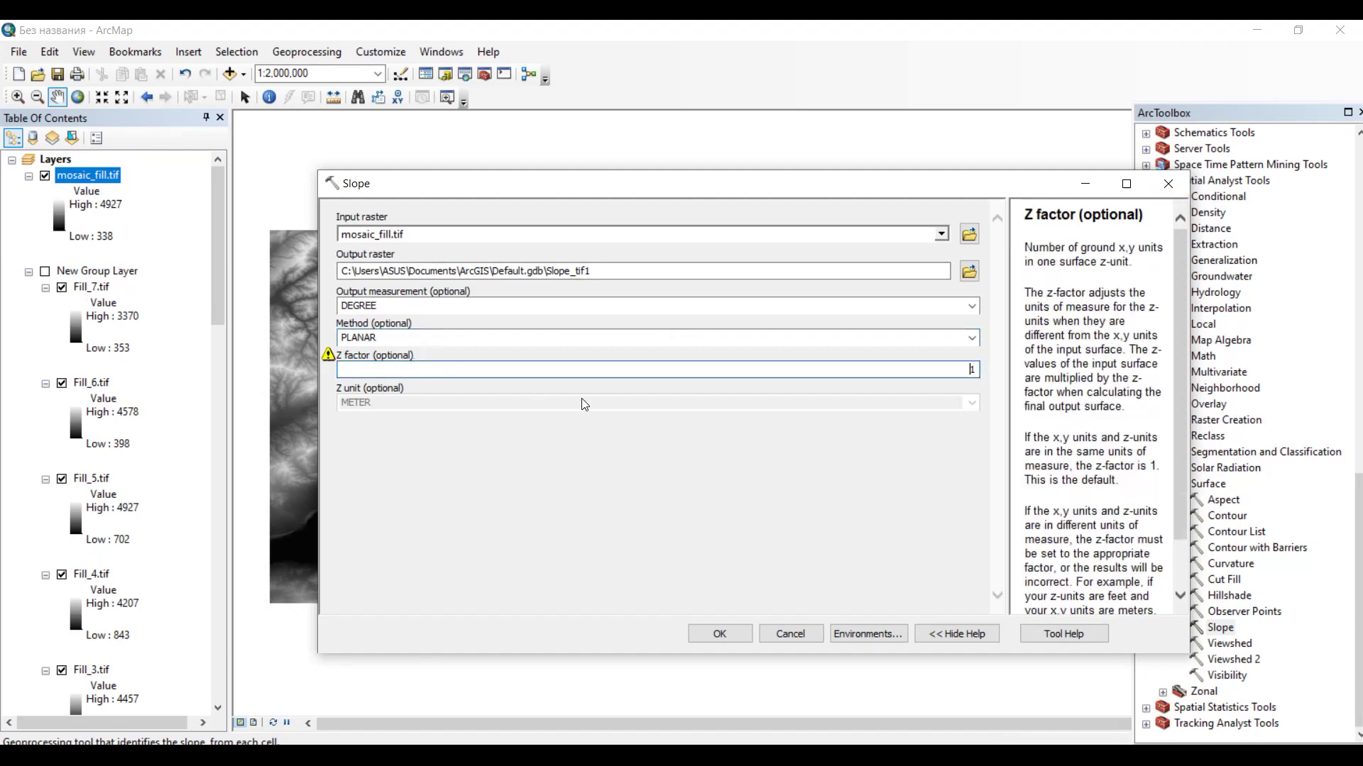
key(shift+Tab)
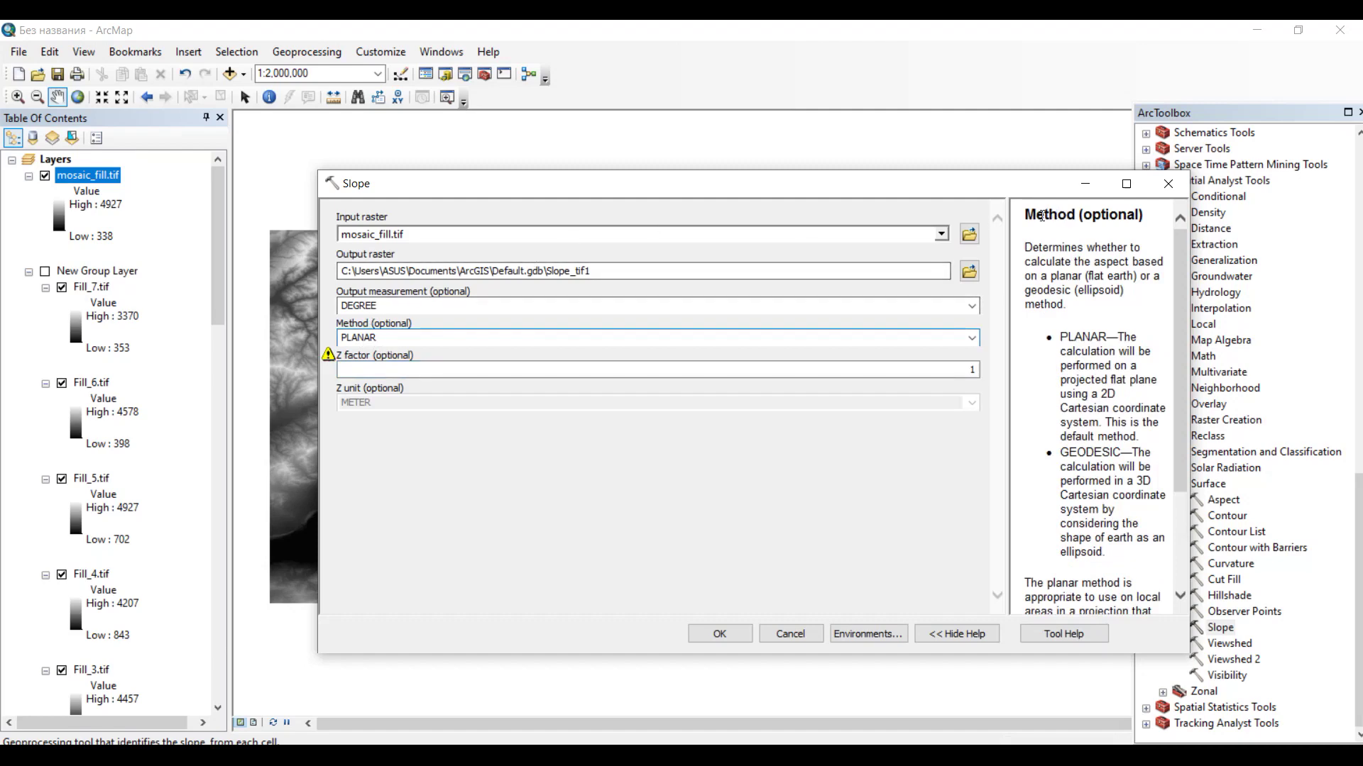
click(1179, 186)
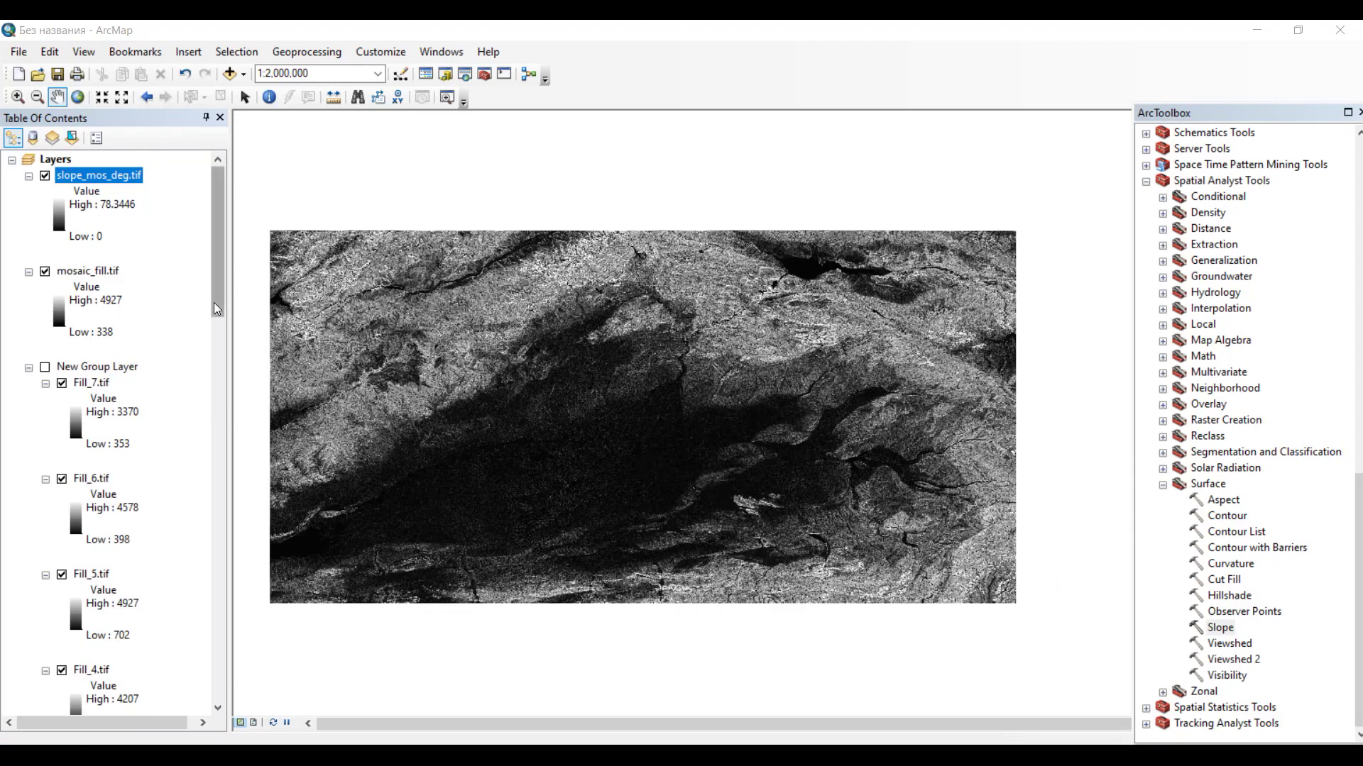
Apply the red-to-green colour ramp to slope_mos_deg.tif and collapse the Surface toolset.
click(58, 212)
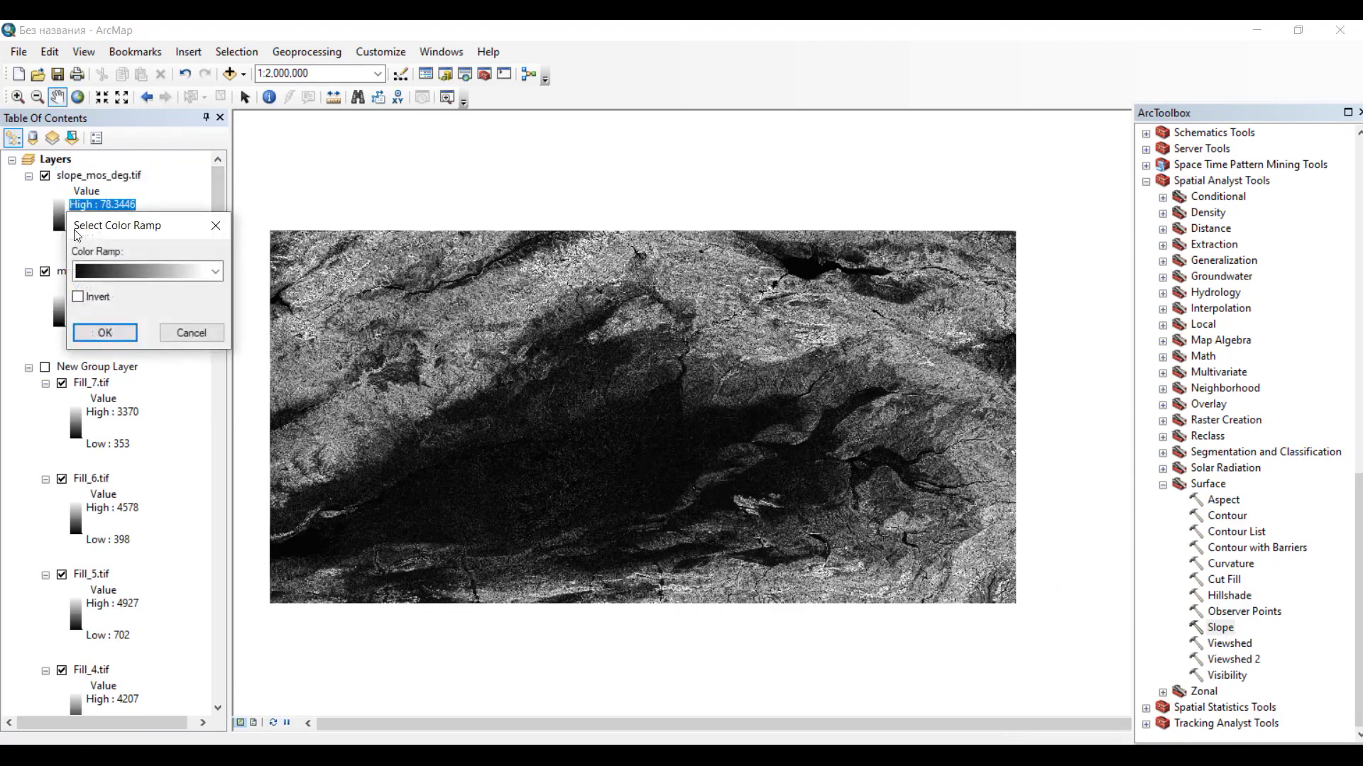
click(135, 270)
click(166, 362)
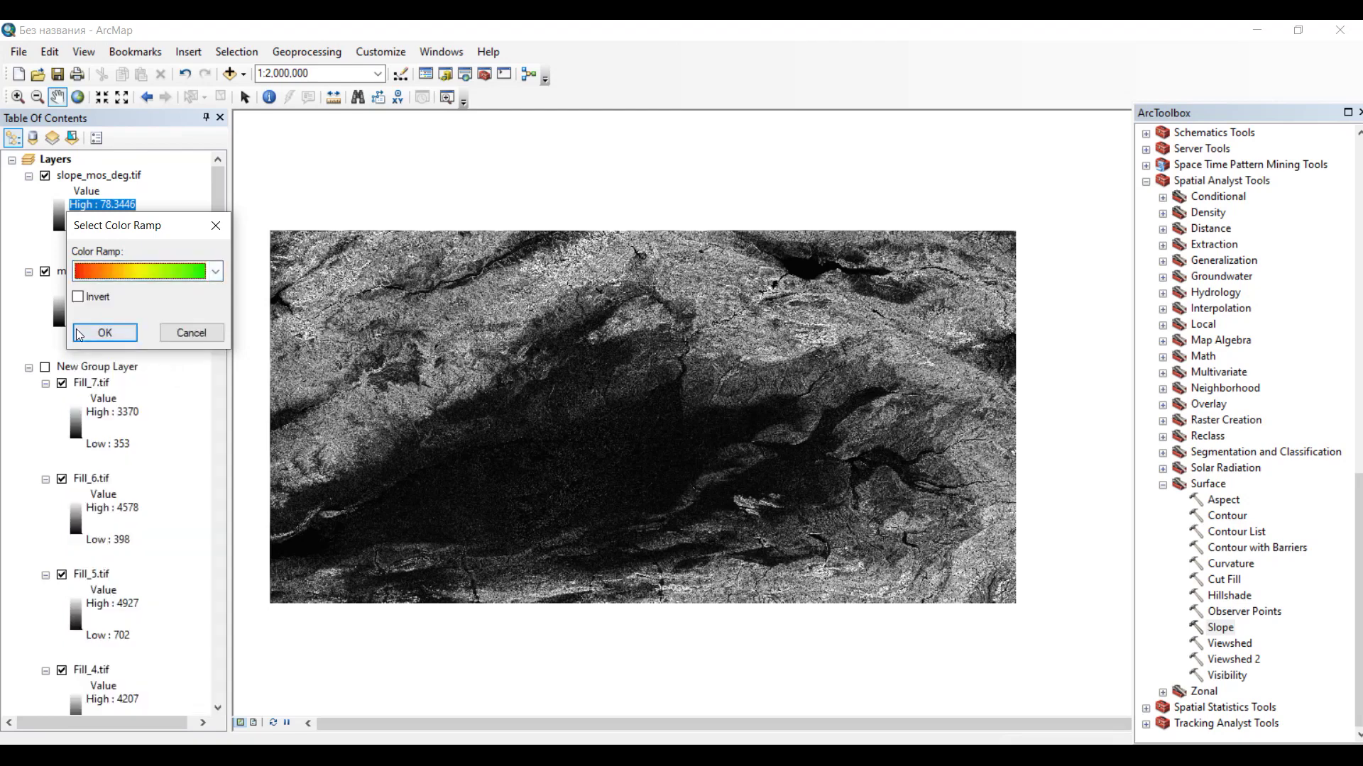
click(107, 333)
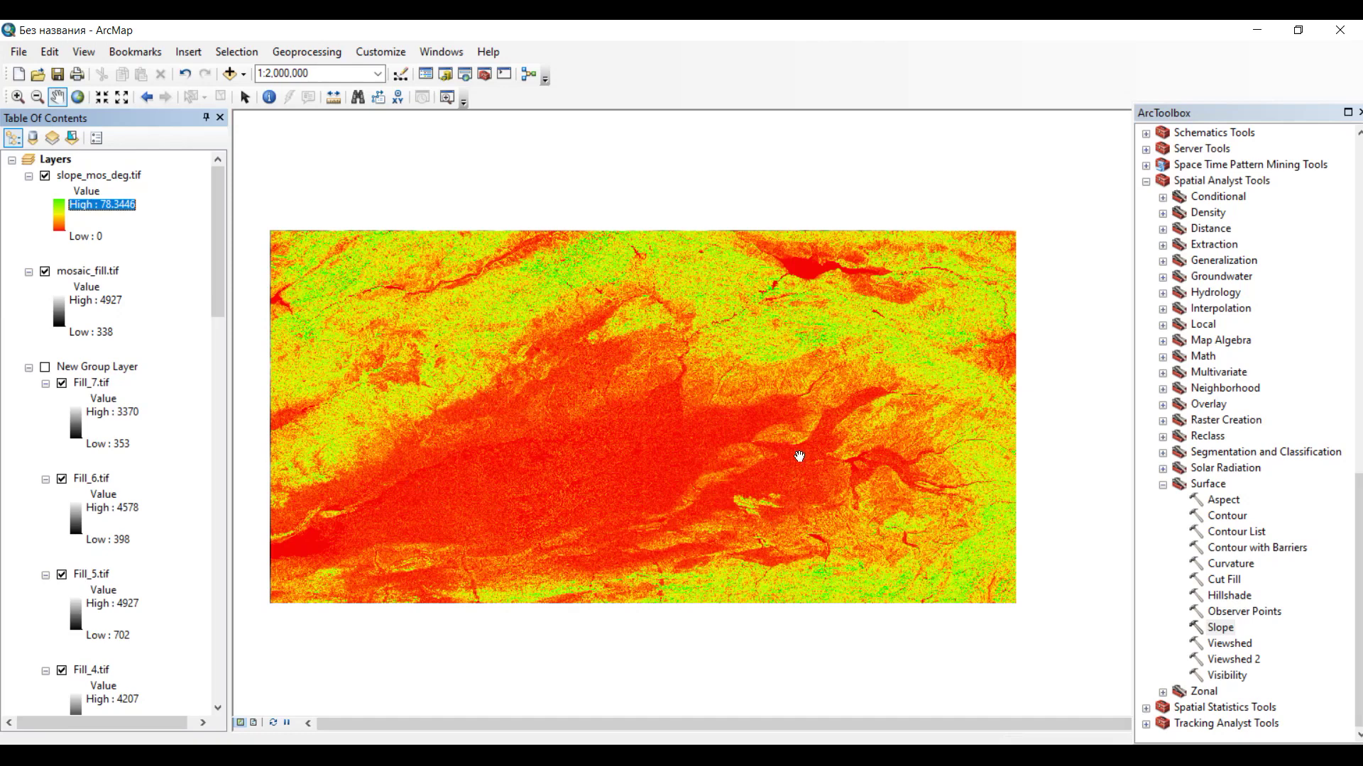
click(89, 177)
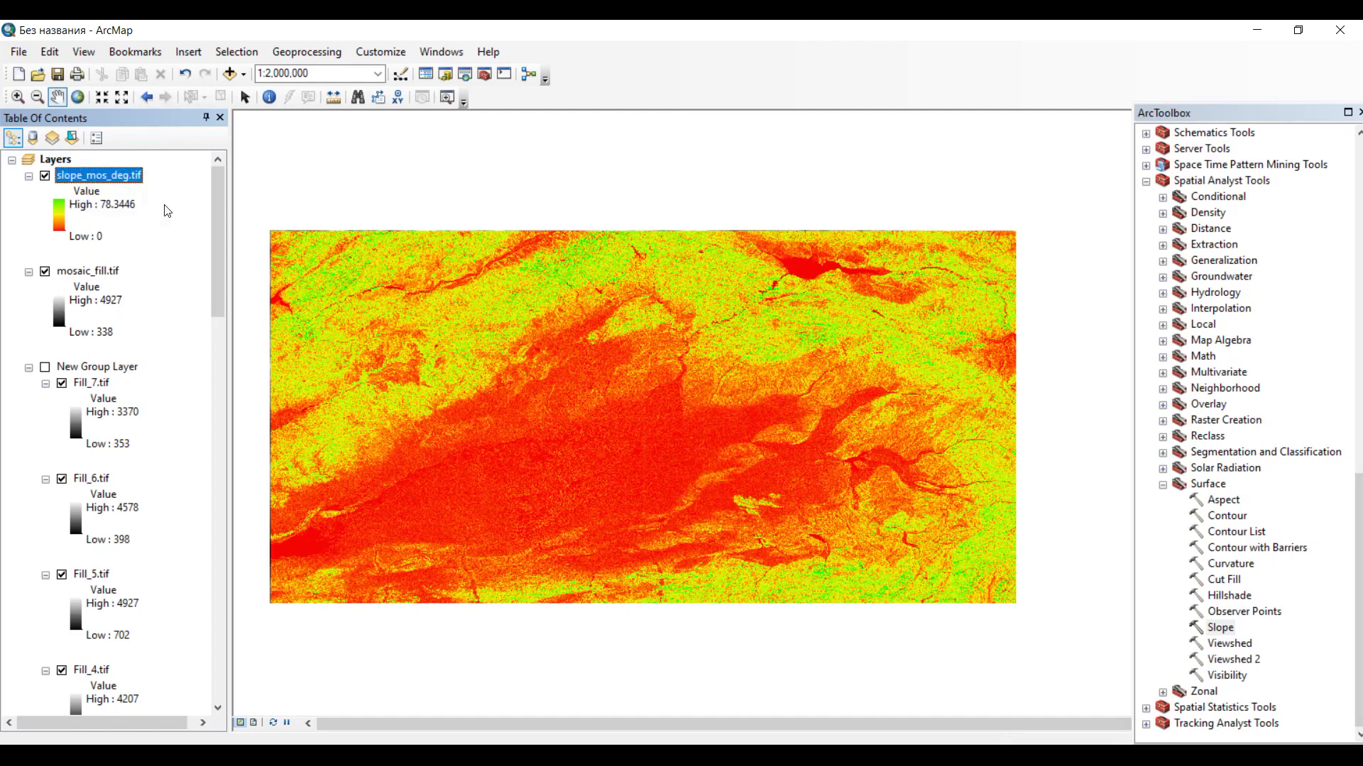
click(1164, 485)
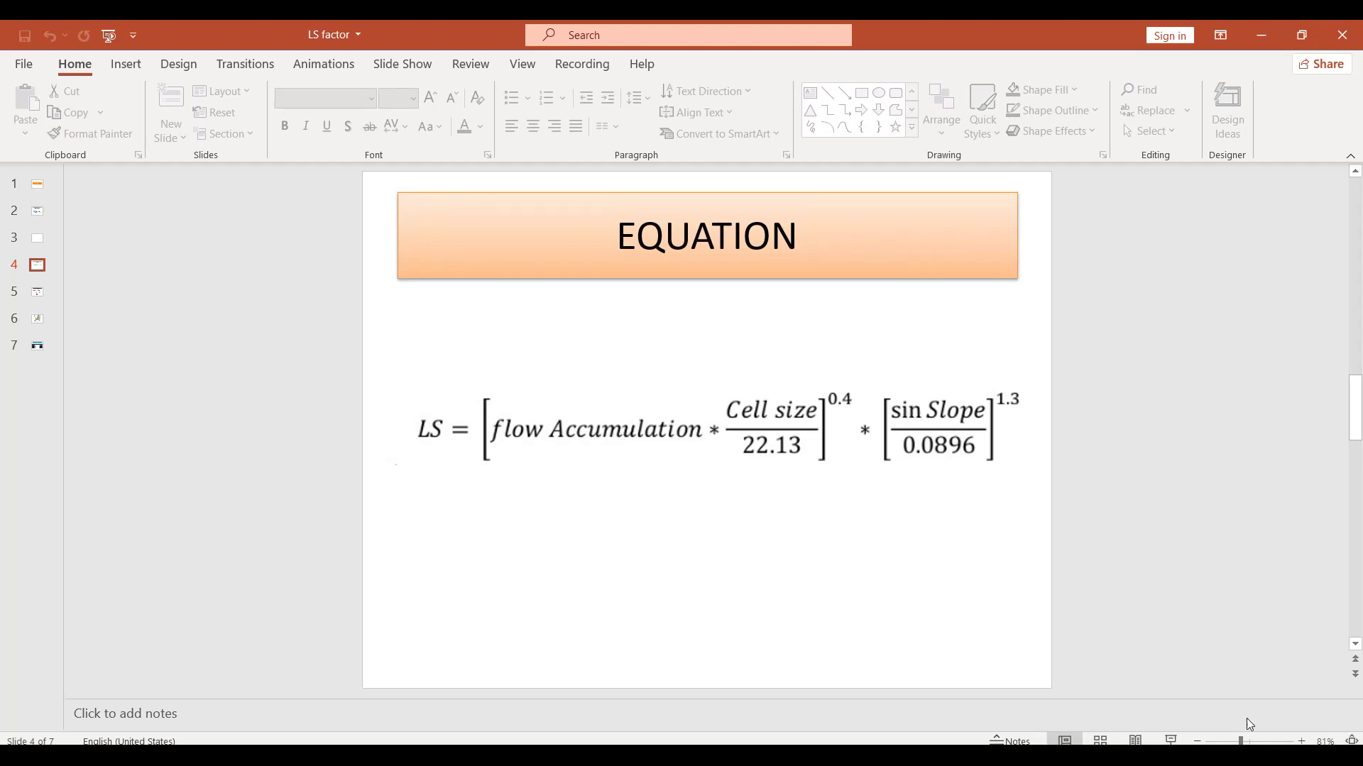
Review the LS factor equation slide, then switch to the degrees-to-radians search results.
key(alt+Tab)
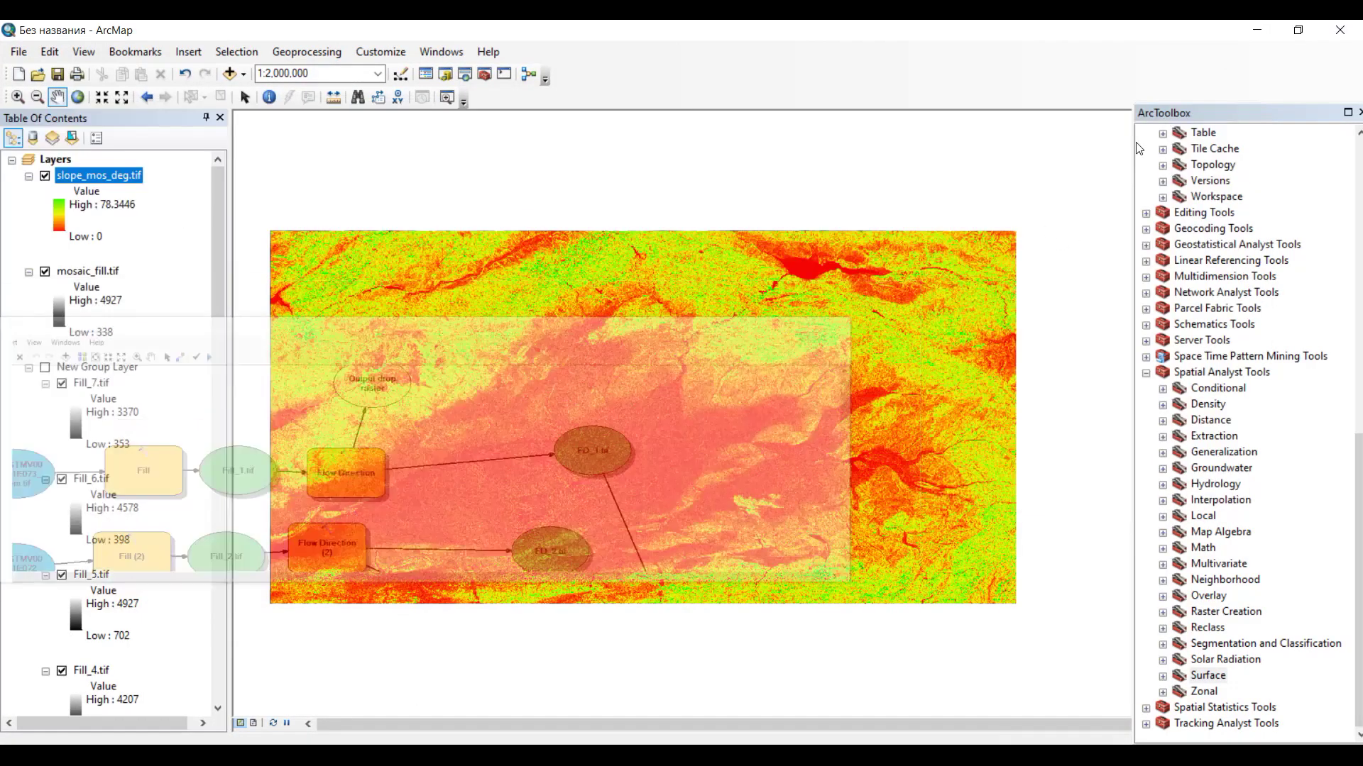
click(1159, 117)
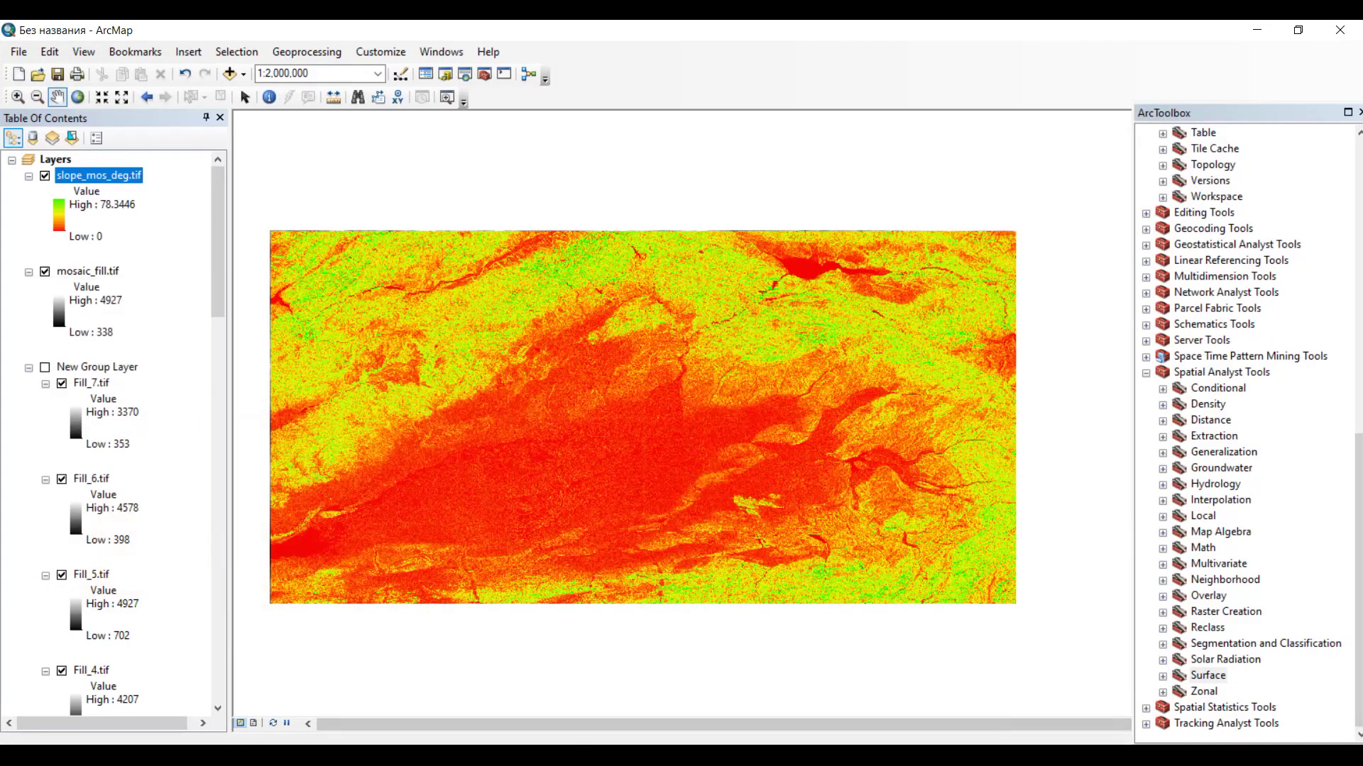
key(alt+Tab)
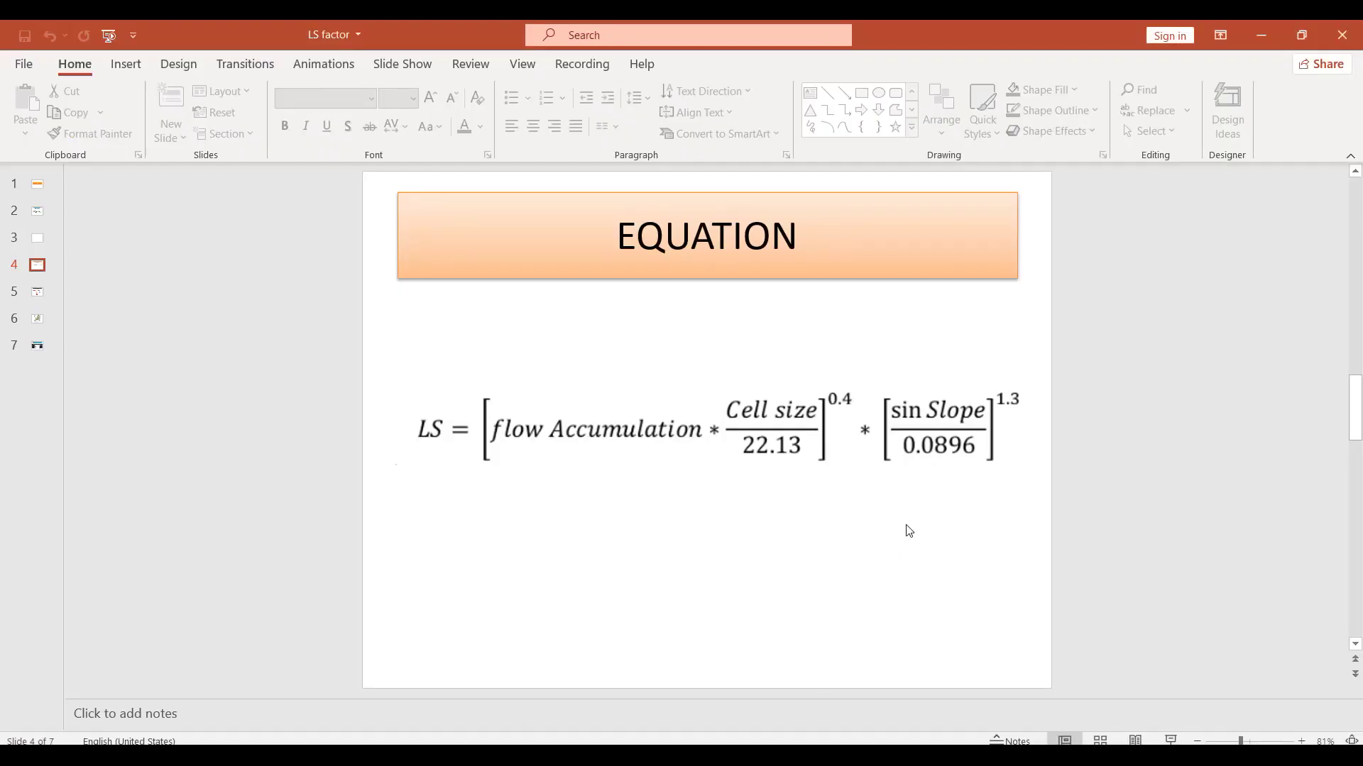
key(alt+Tab)
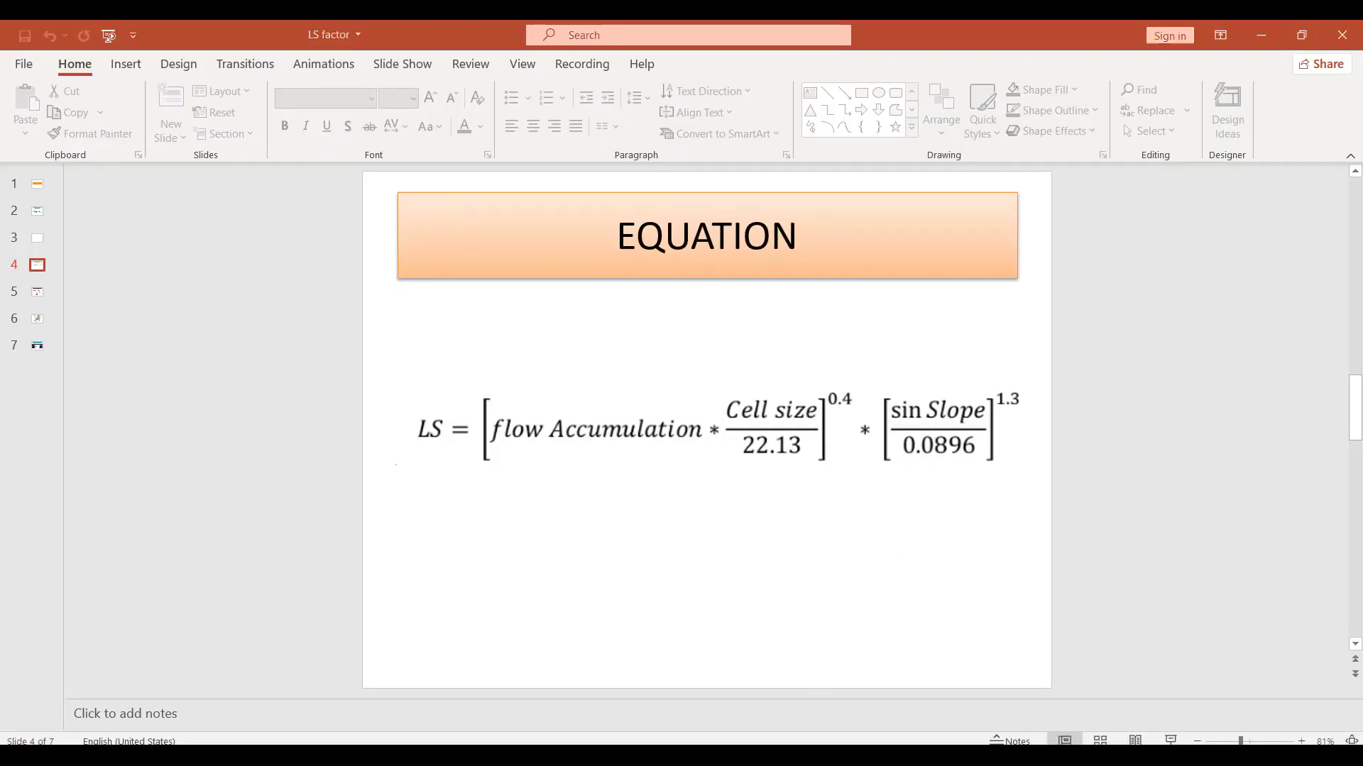
Cut the one-degree radian value 0,0174533 from Google's converter to the clipboard.
click(359, 124)
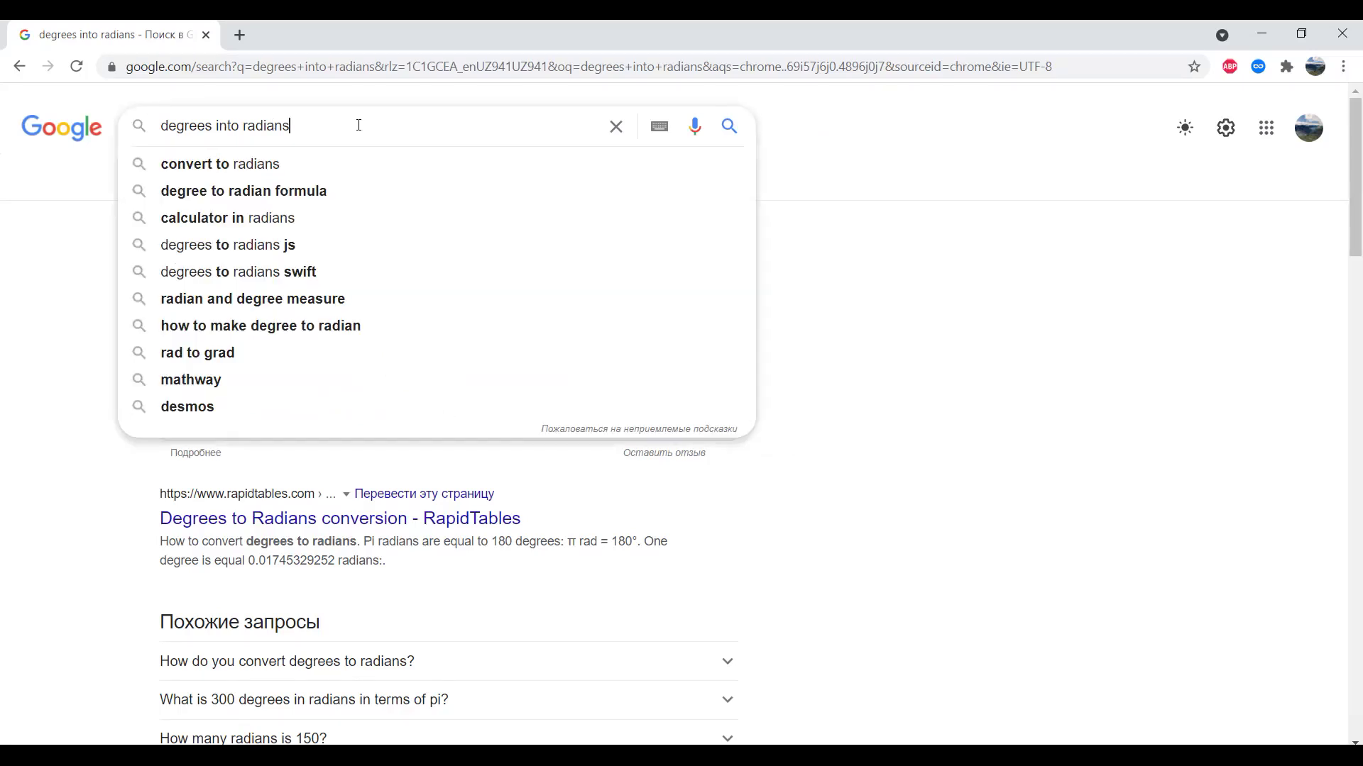
click(78, 299)
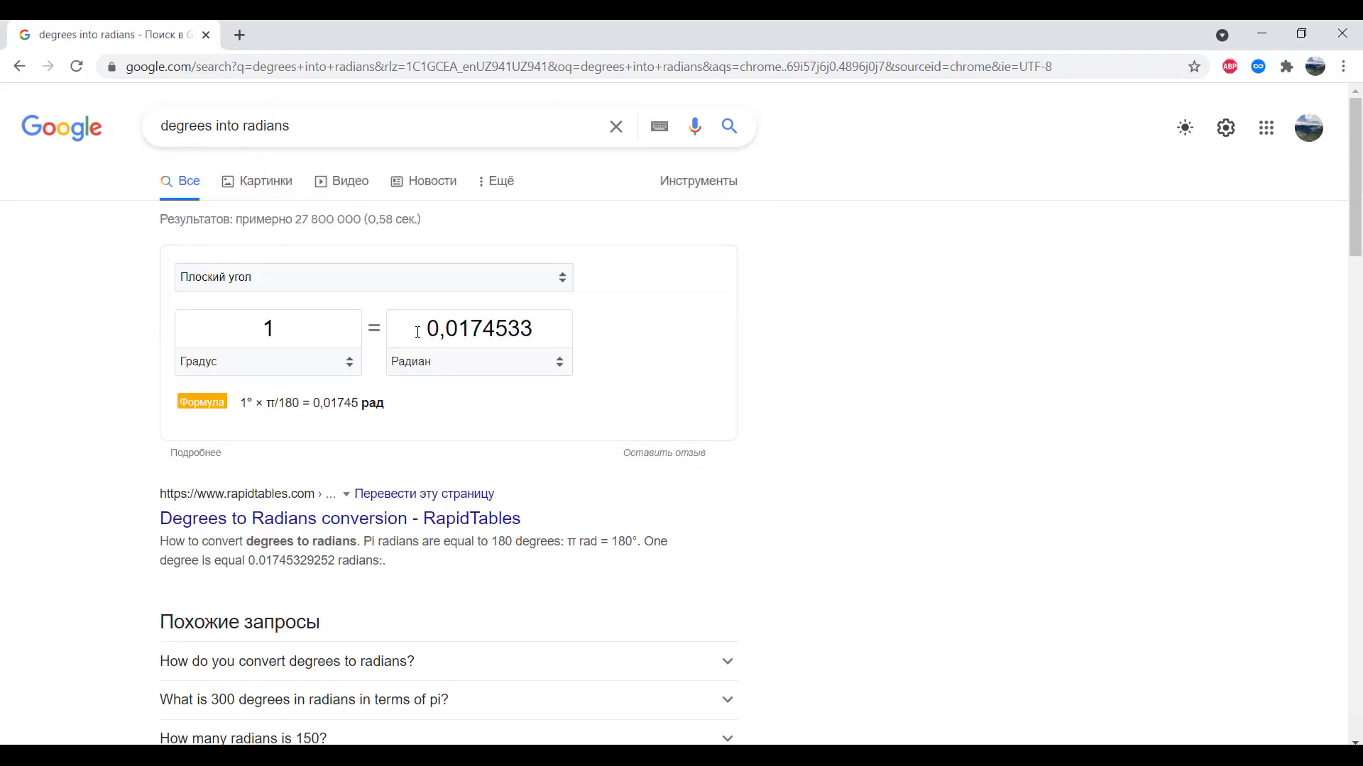
drag(418, 332, 557, 334)
right_click(524, 337)
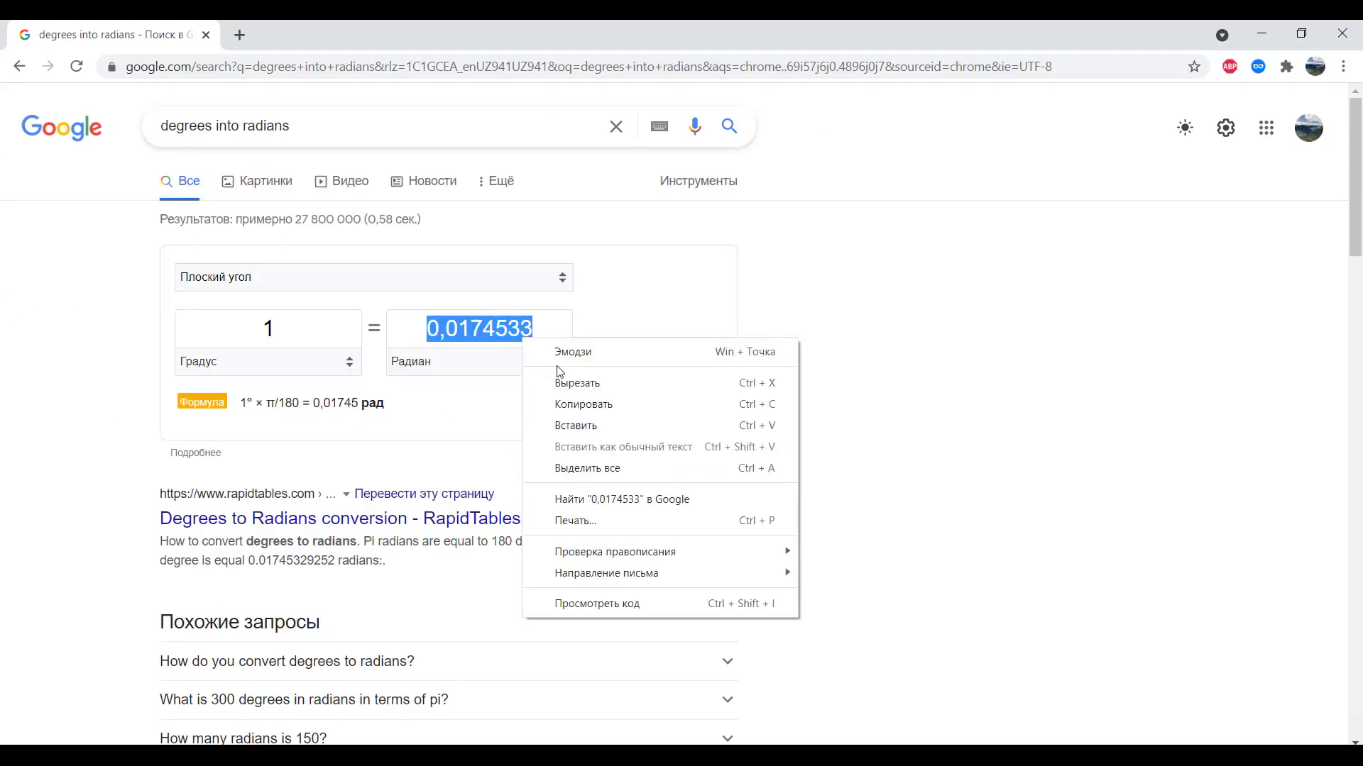
click(592, 426)
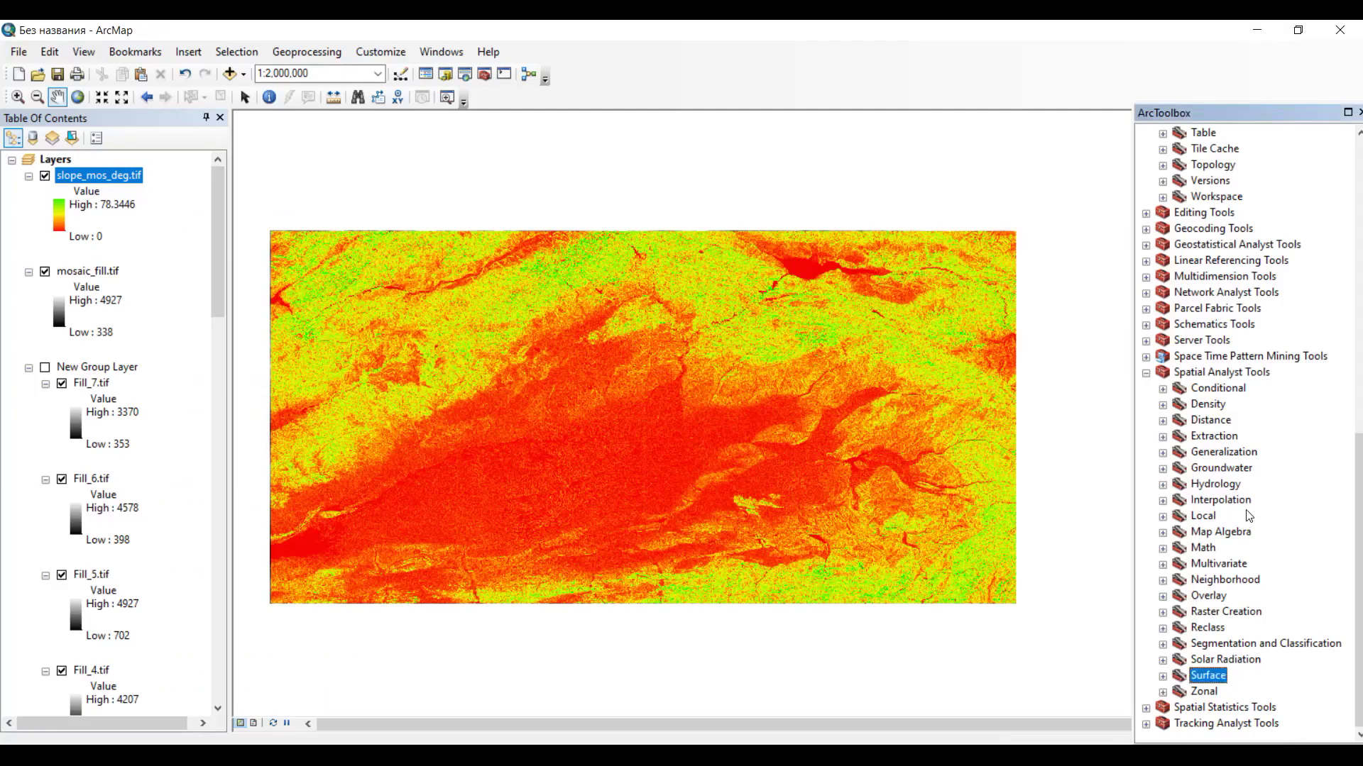
scroll(1250, 516, up, 13)
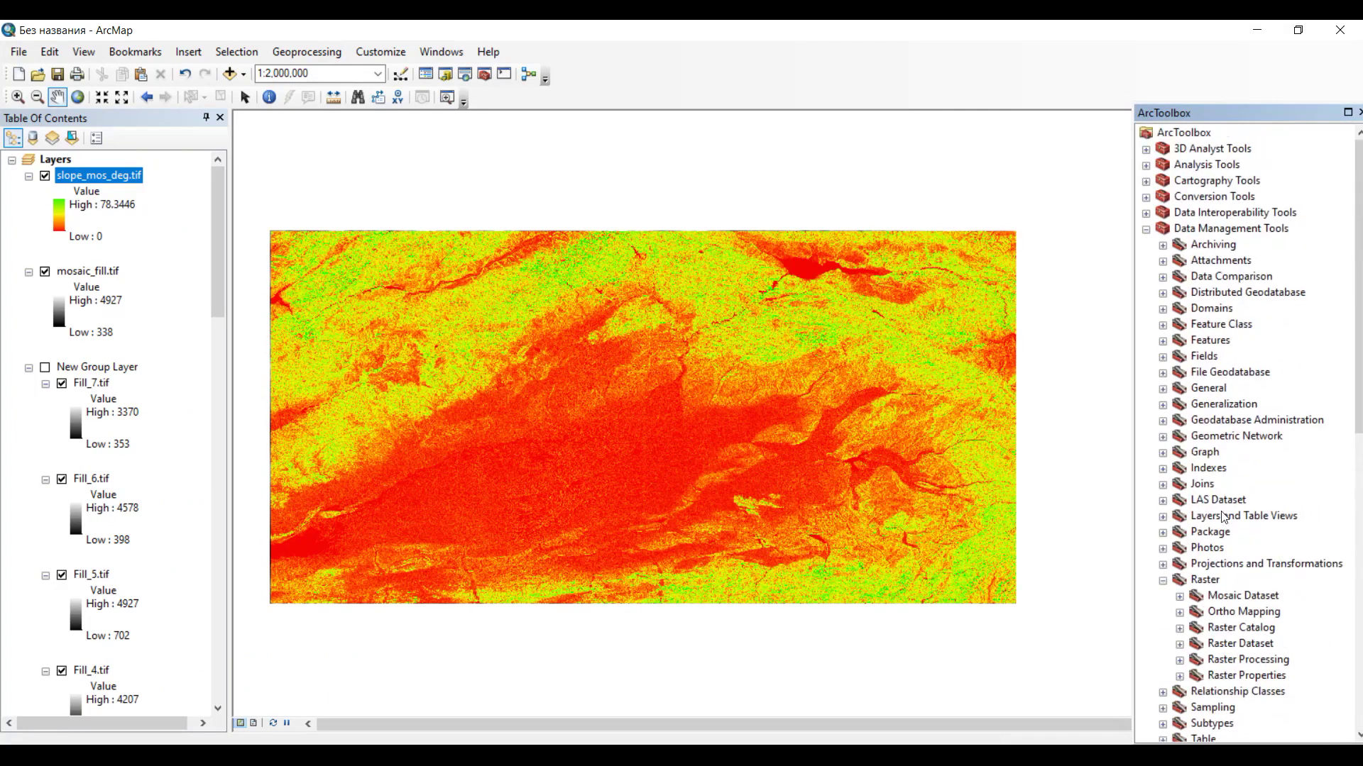
Open the Raster Calculator from the Spatial Analyst Map Algebra toolset.
click(1162, 580)
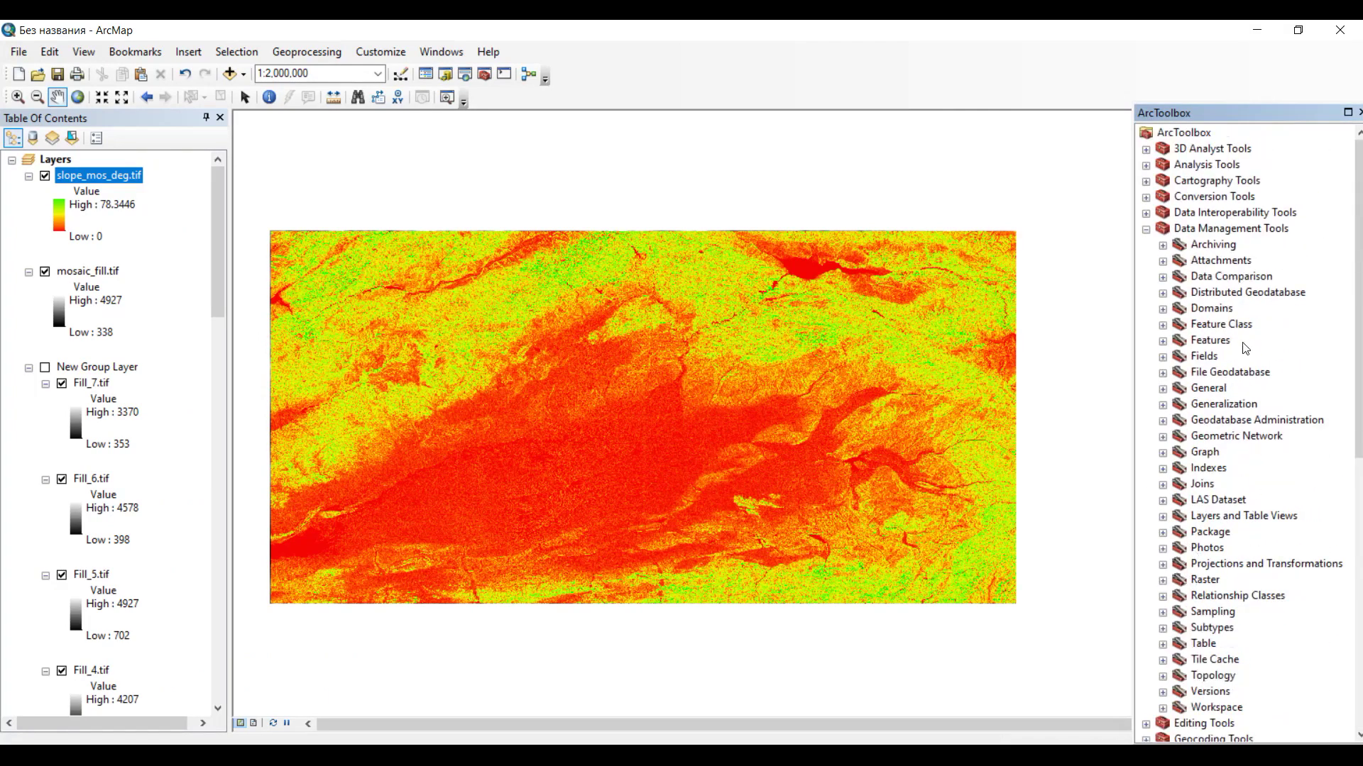
scroll(1228, 482, down, 11)
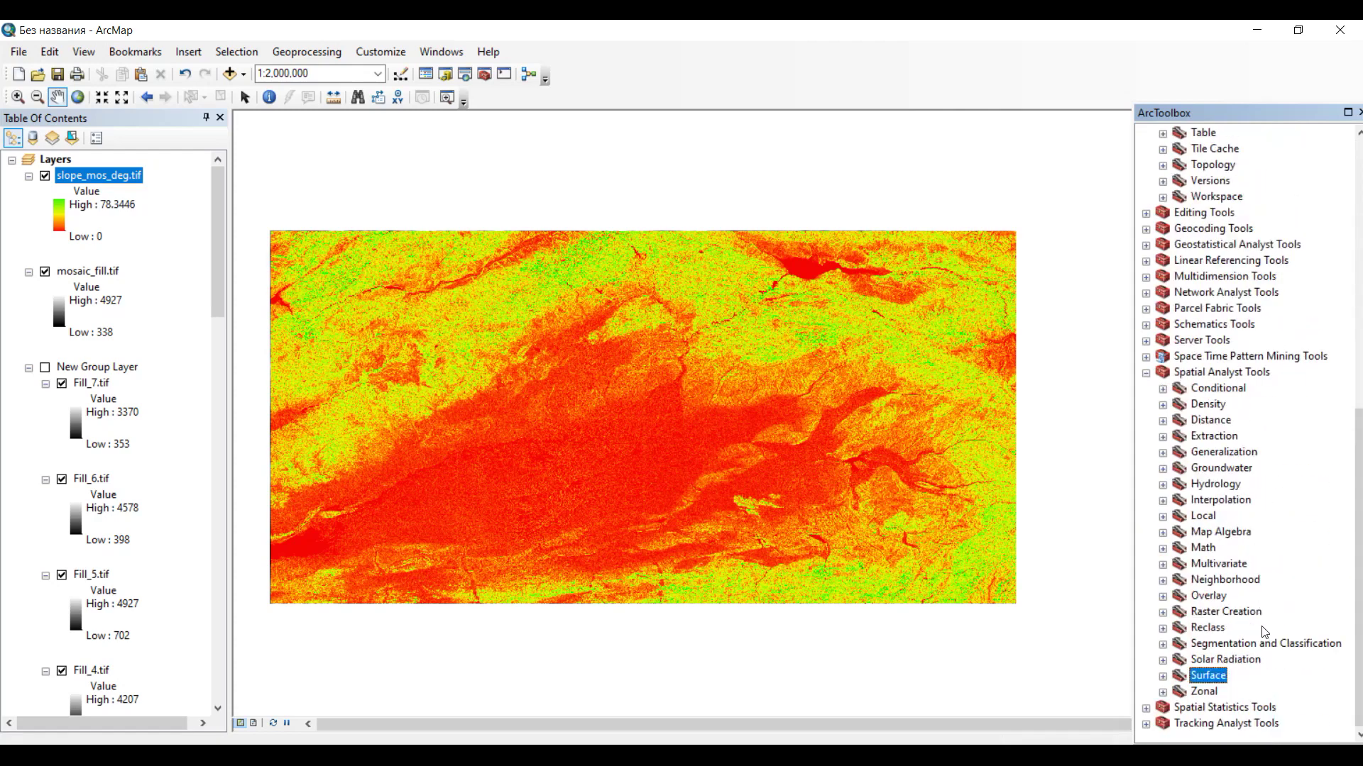
double_click(1215, 533)
click(1242, 549)
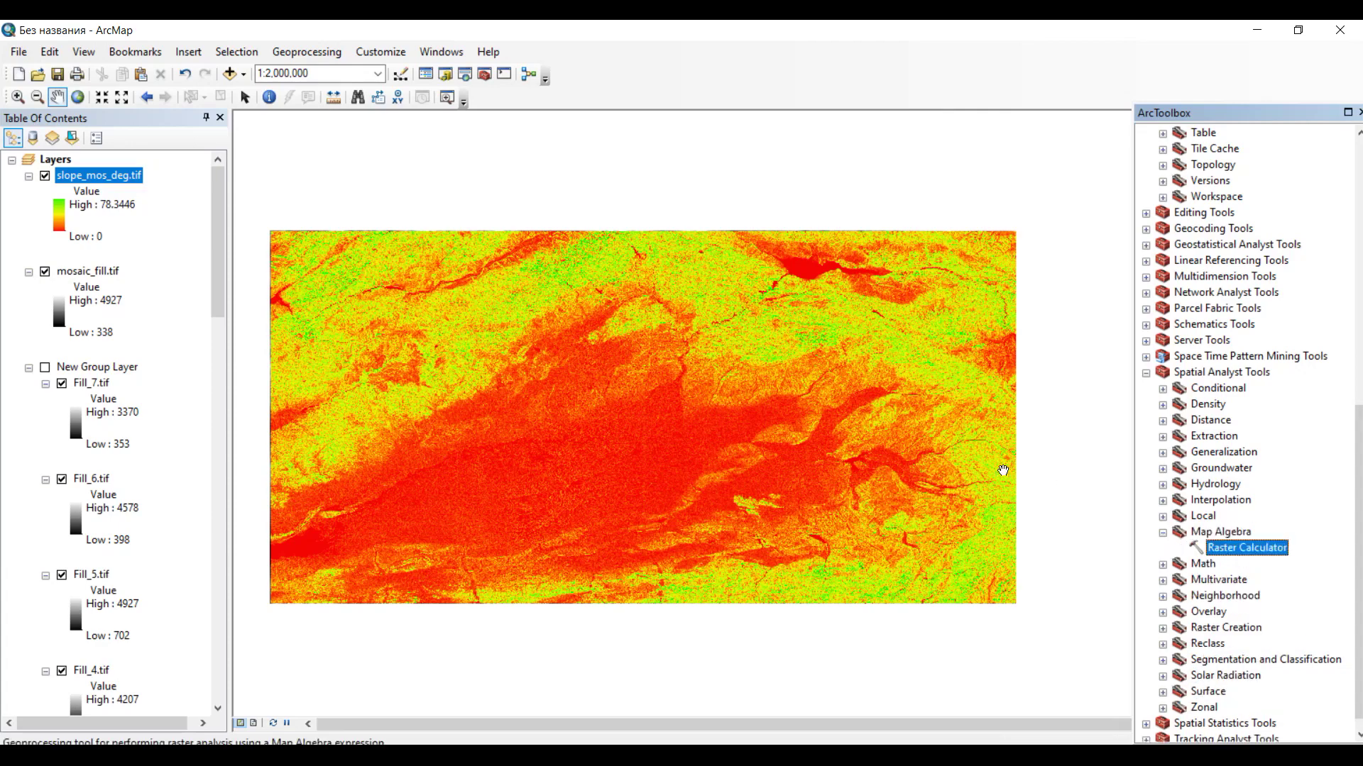
double_click(1226, 550)
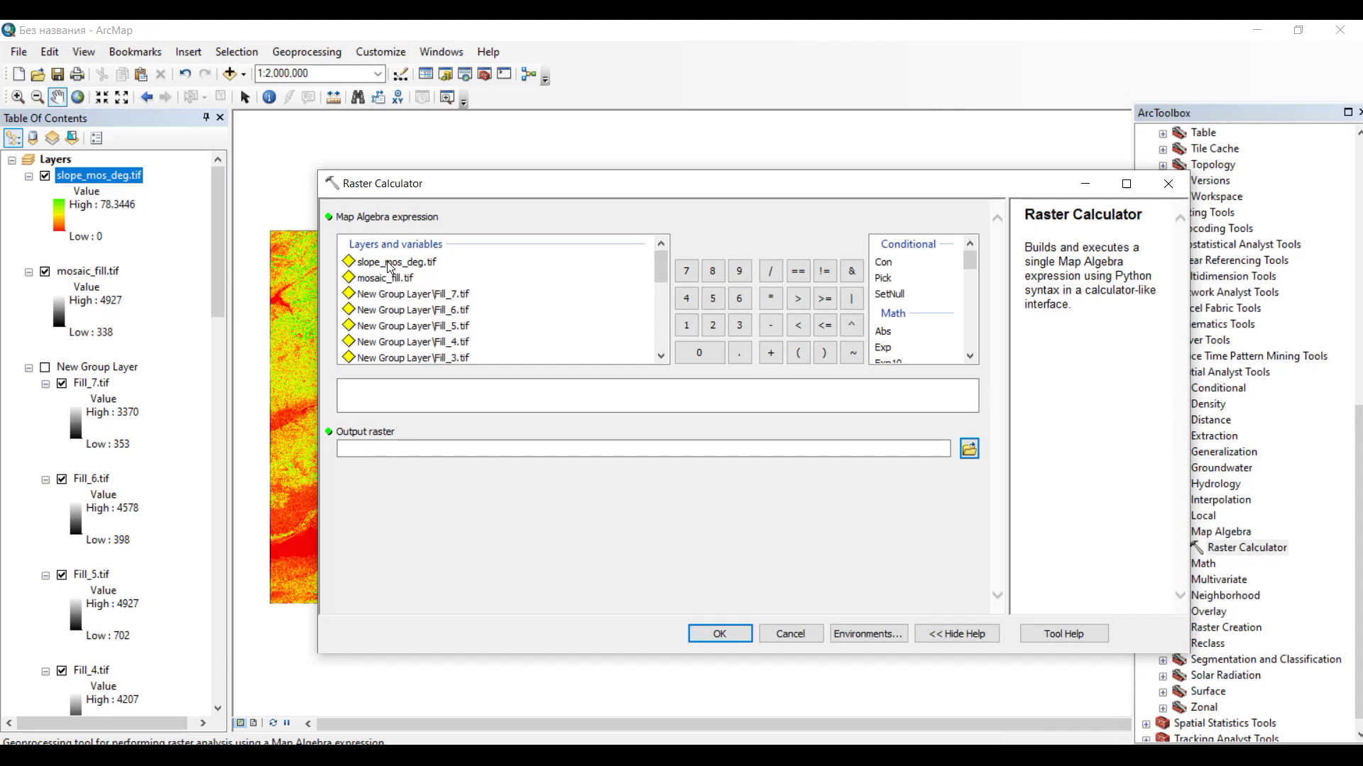
Clear the Raster Calculator expression box after a first slope_mos_deg.tif entry.
double_click(387, 262)
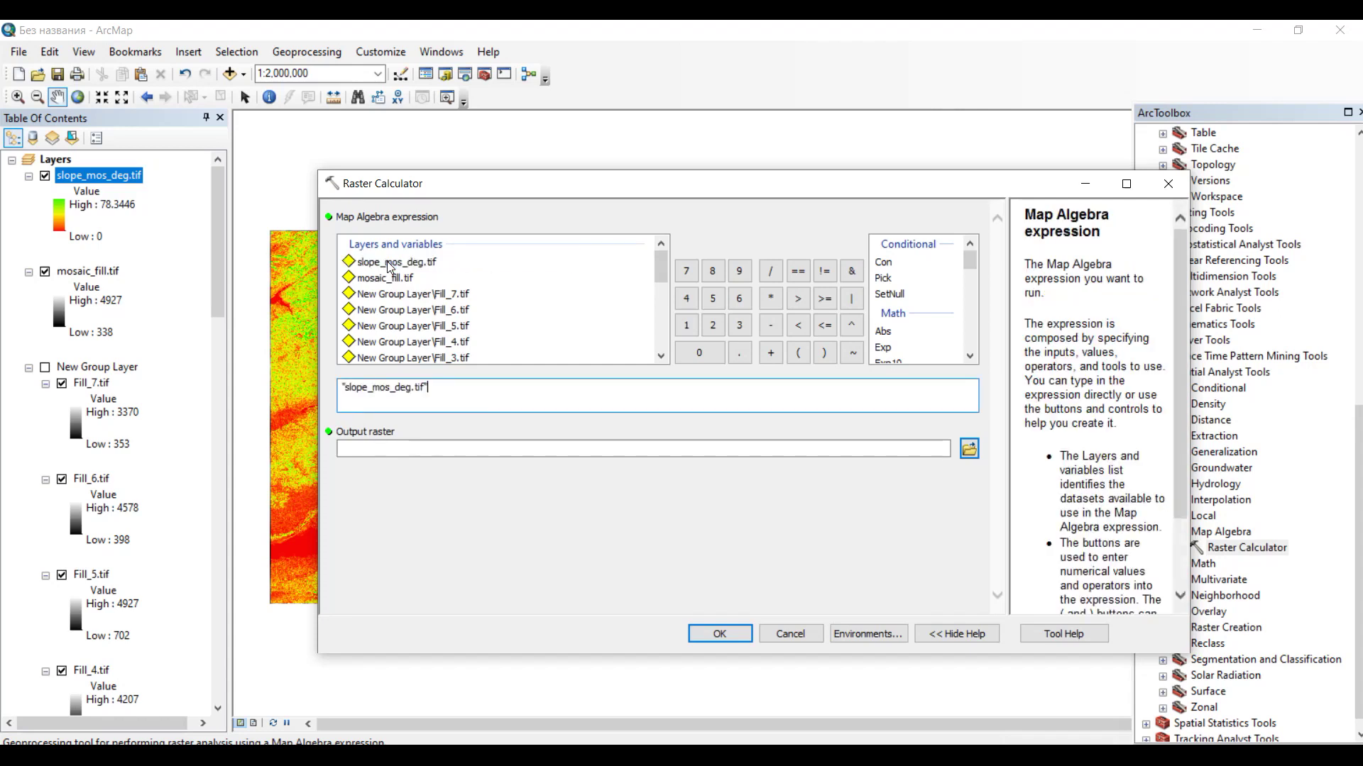
click(340, 394)
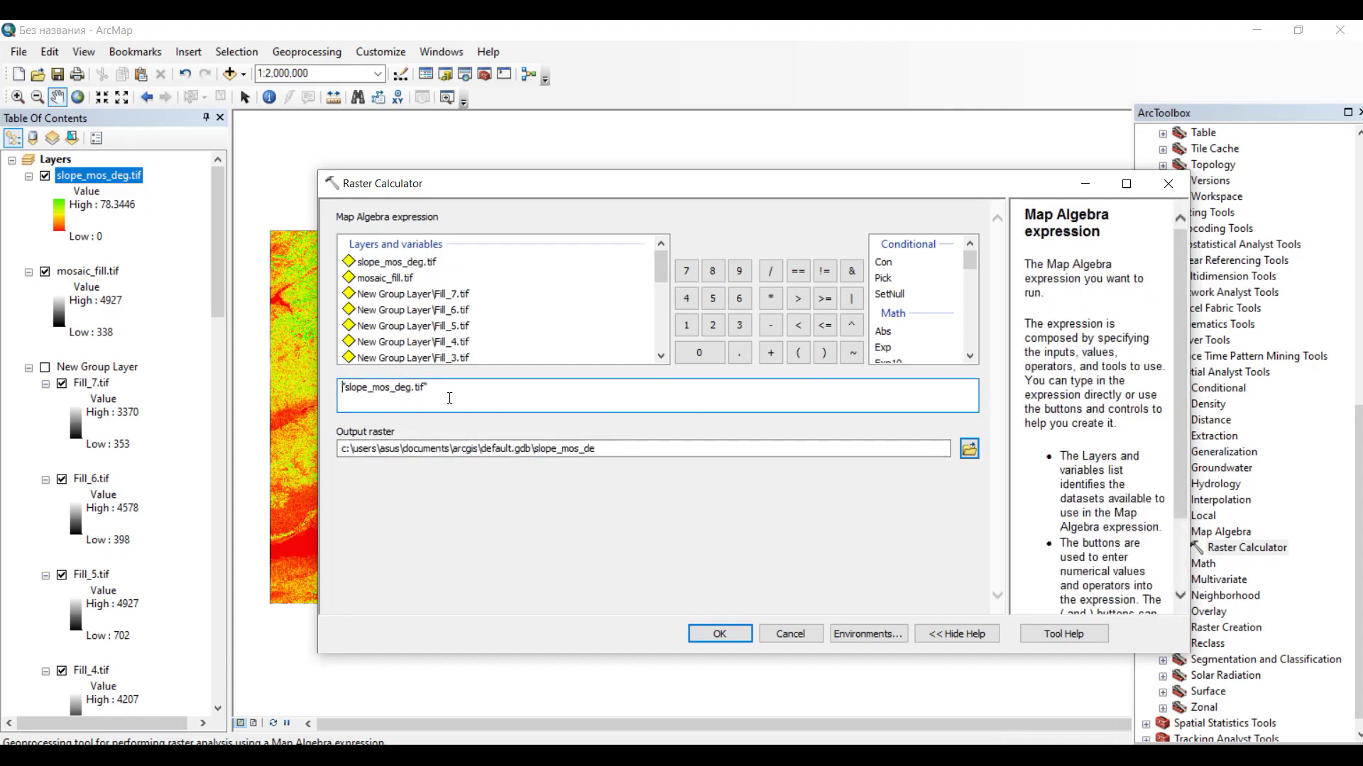
drag(449, 398, 340, 399)
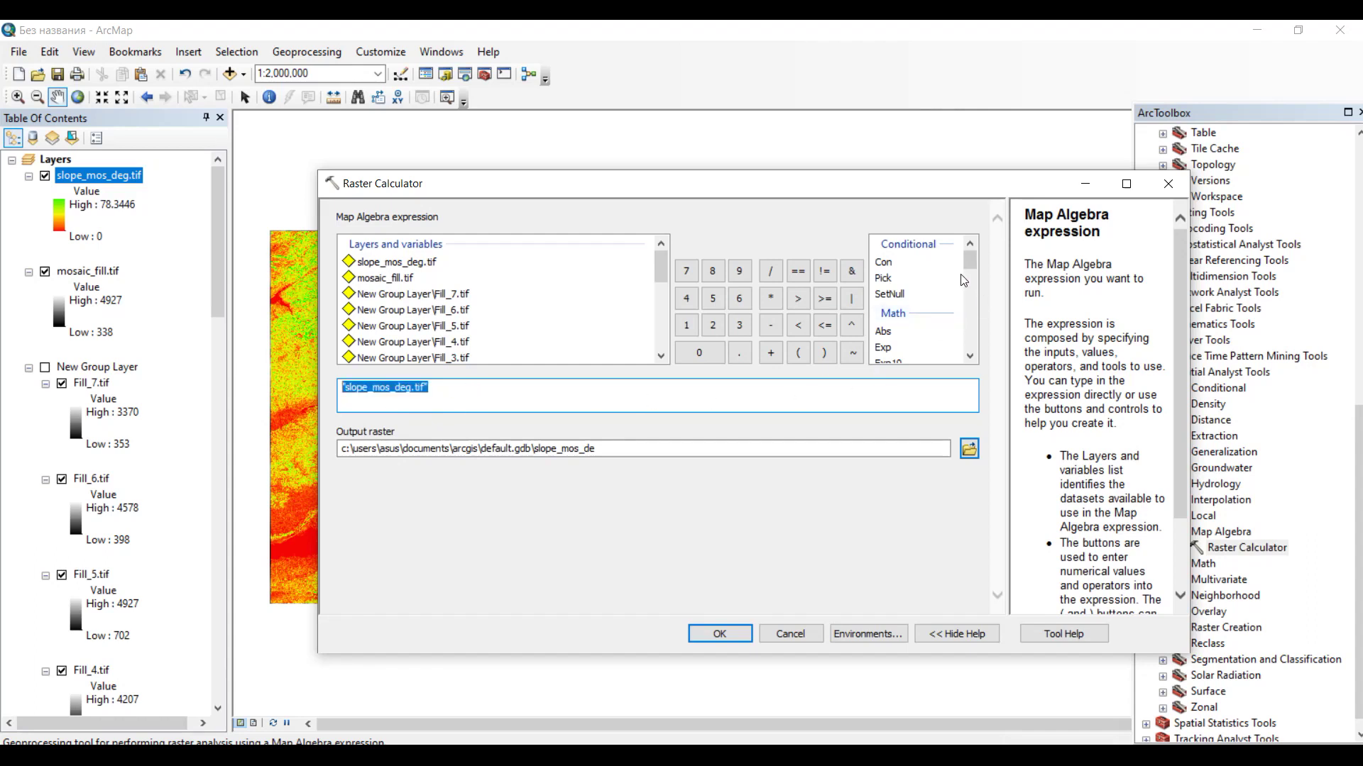
drag(966, 261, 957, 332)
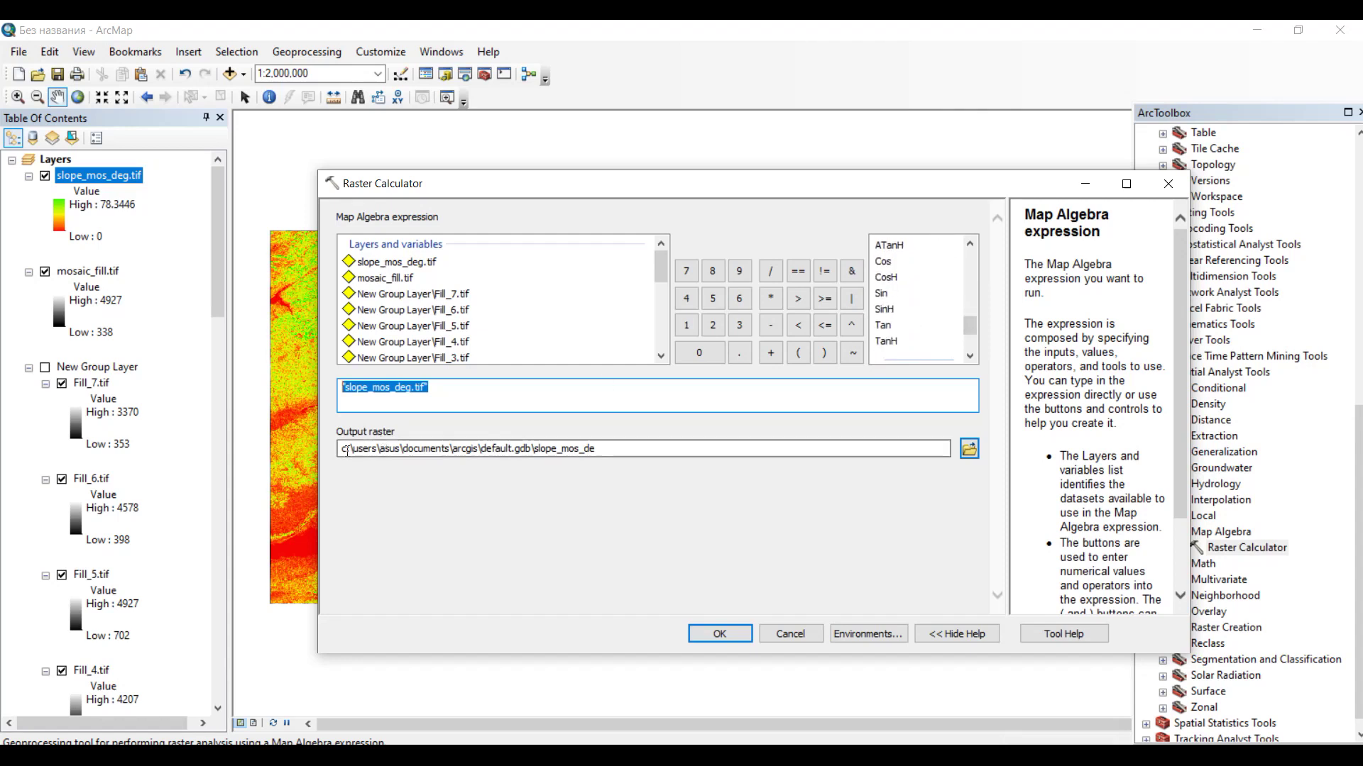
click(513, 390)
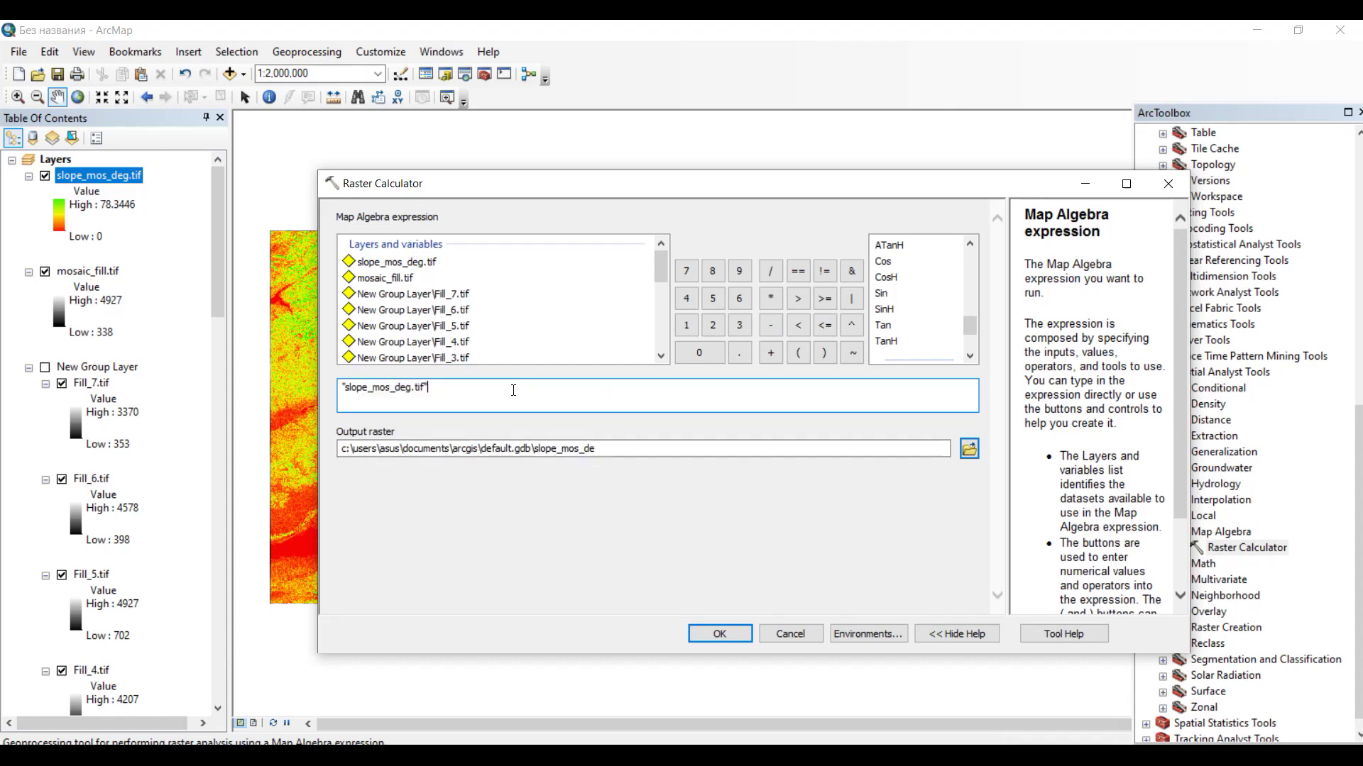
drag(513, 389, 291, 362)
key(BackSpace)
Build the expression Sin("slope_mos_deg.tif" * 0,0174533).
click(884, 297)
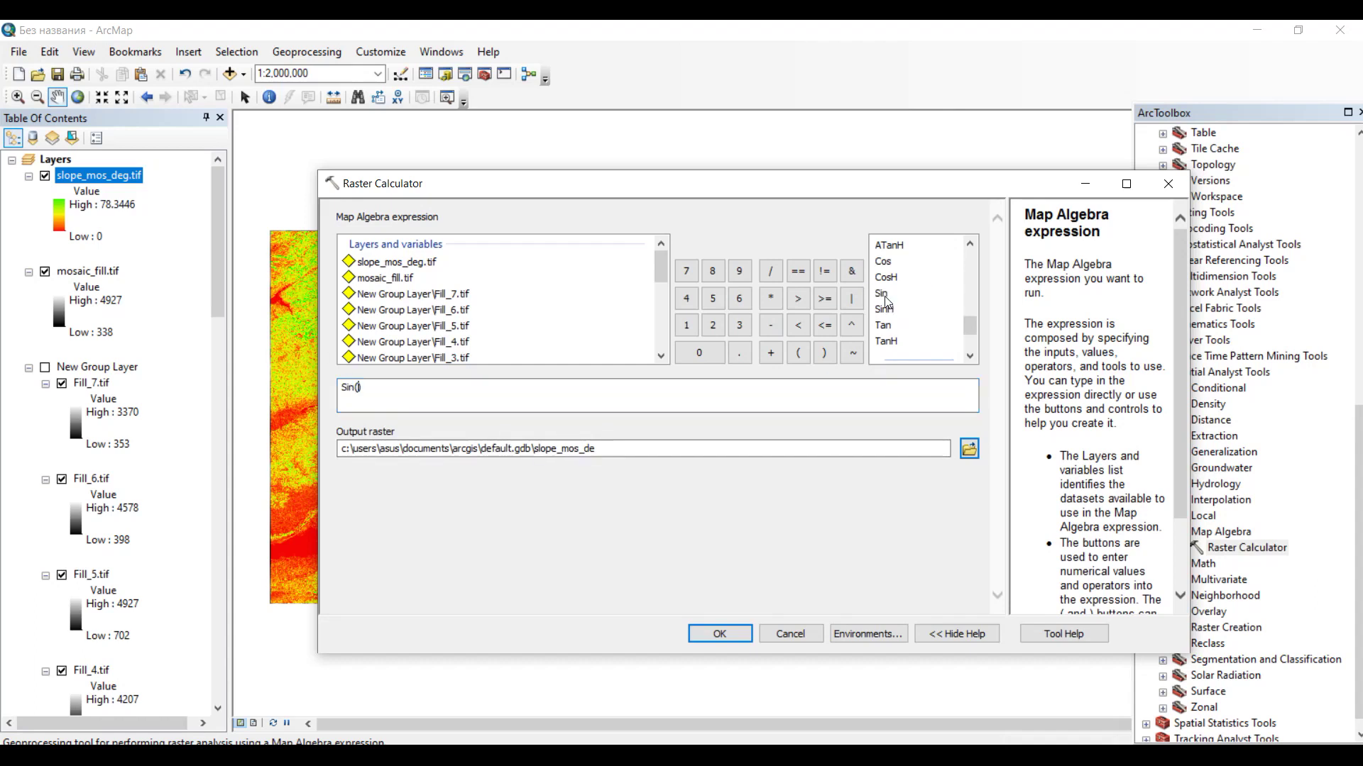
click(394, 264)
drag(392, 266, 361, 392)
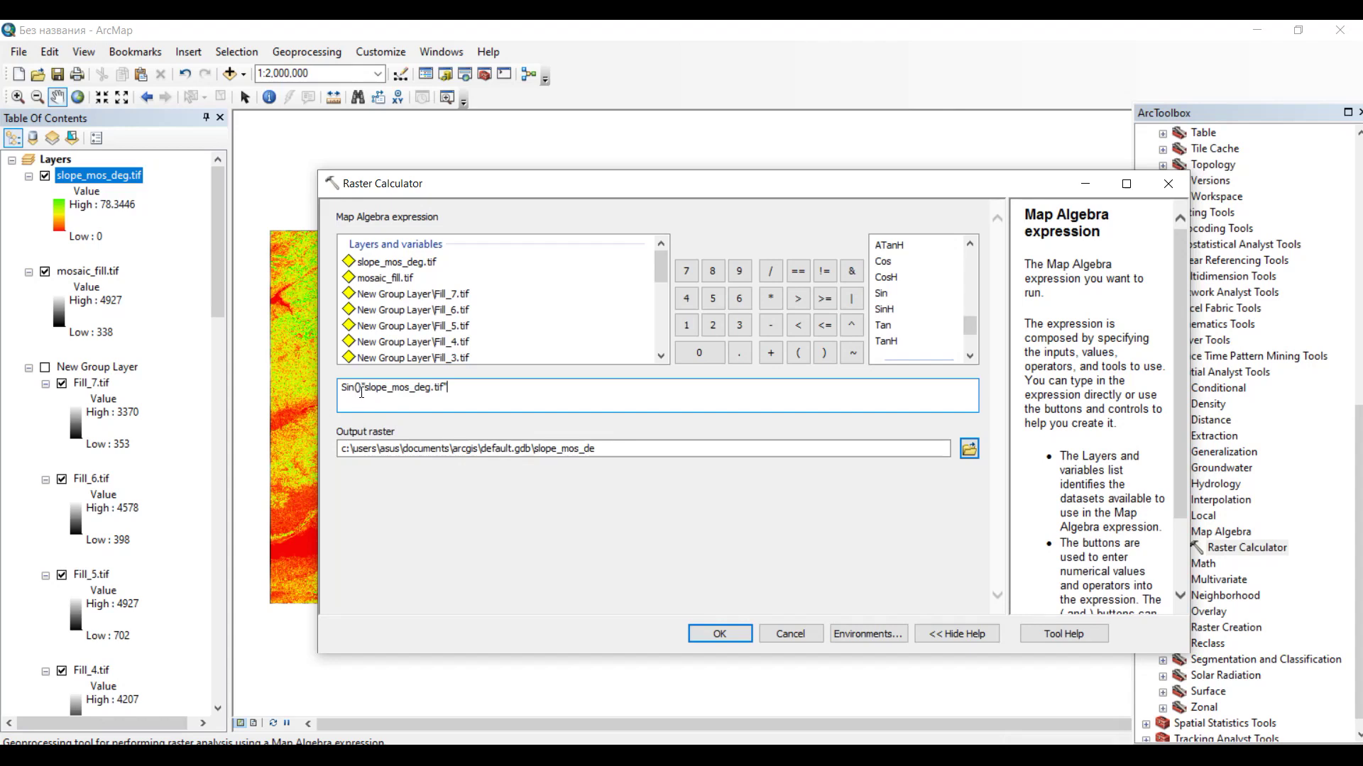
click(362, 393)
key(BackSpace)
click(771, 298)
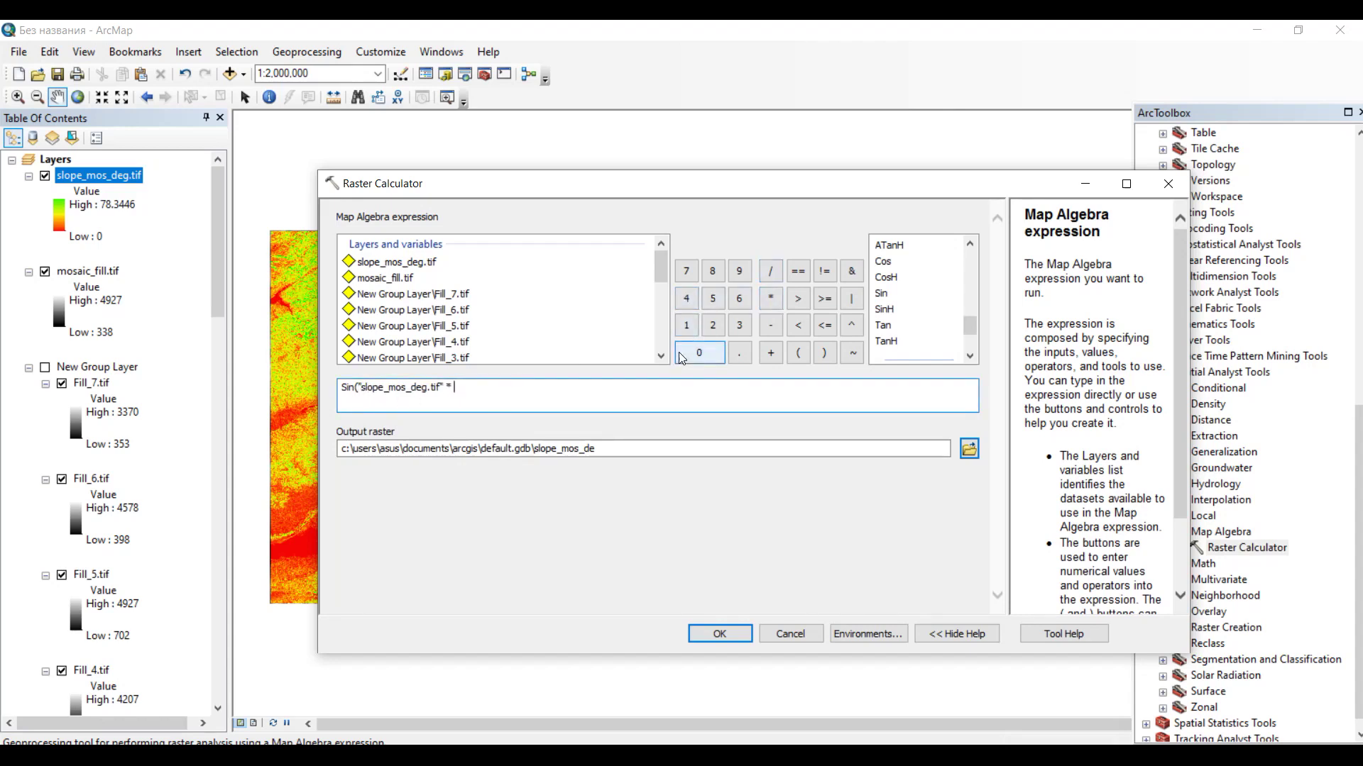
text(0,0174533))
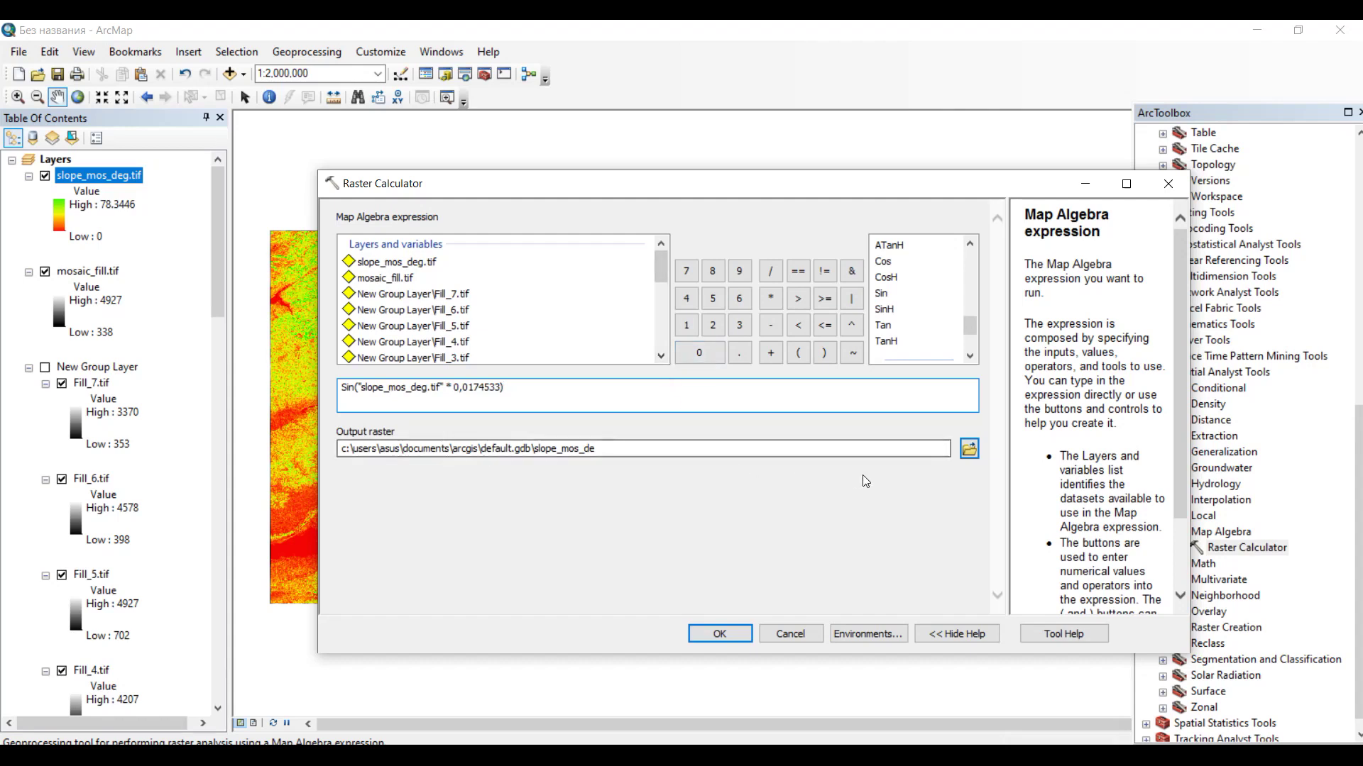
Set the output raster to sin_slope_rad in the RUSLE folder and run the calculation.
click(969, 448)
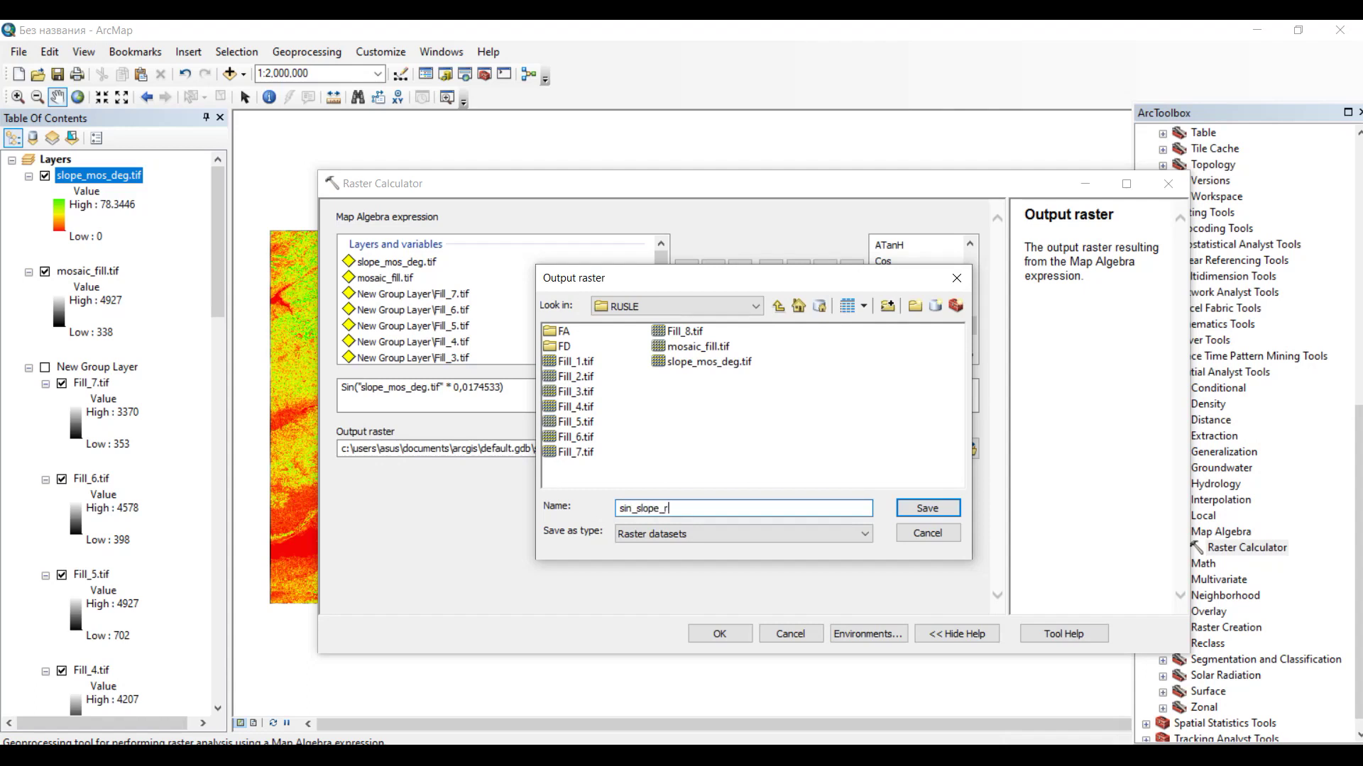
click(924, 512)
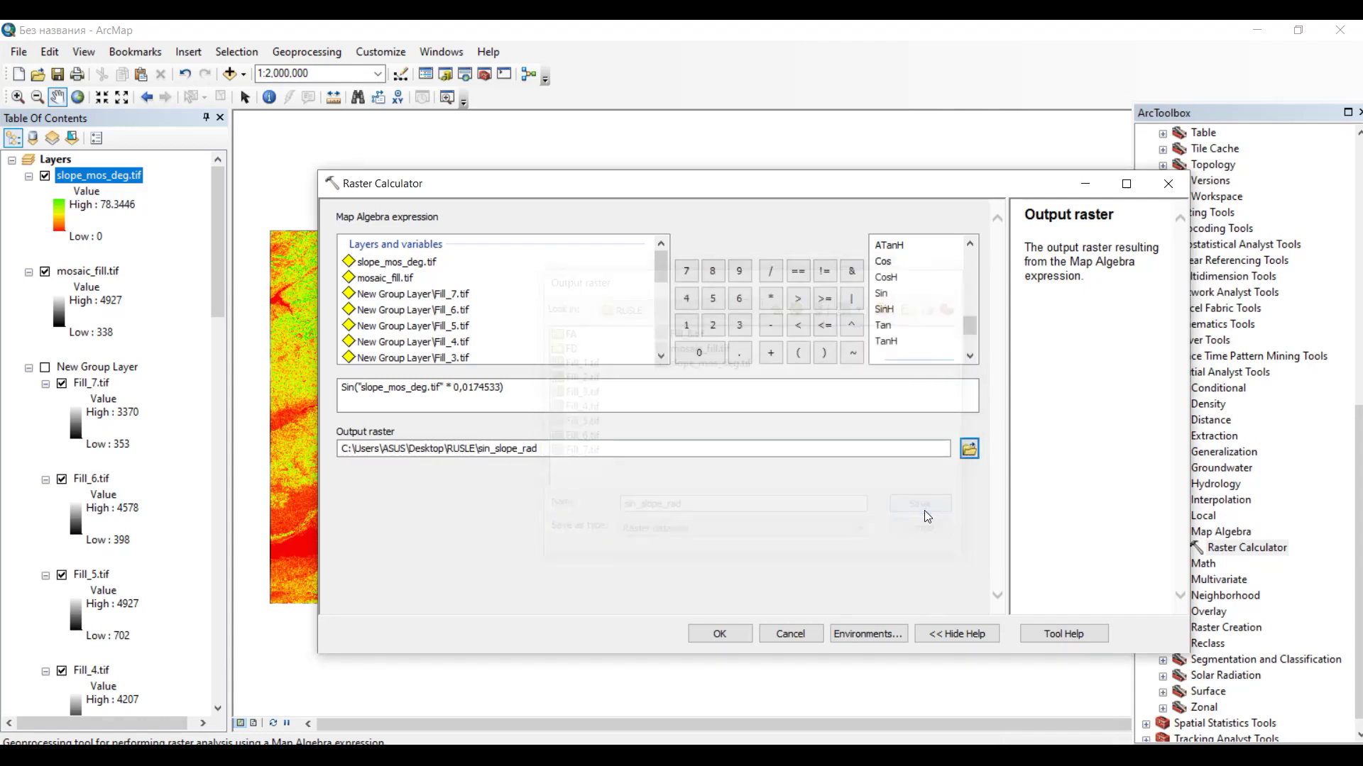
click(726, 636)
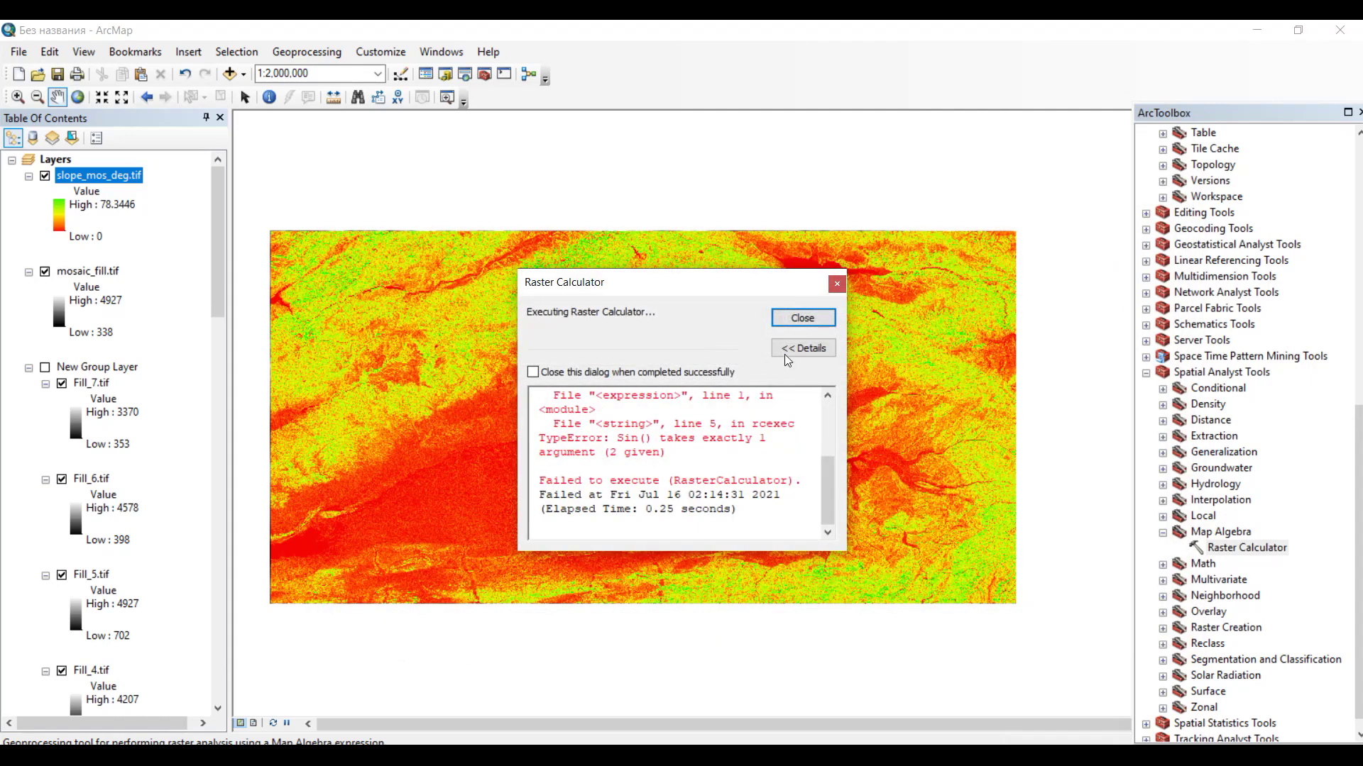
Change the factor's comma to a period (0.0174533) and rerun the Raster Calculator.
click(801, 324)
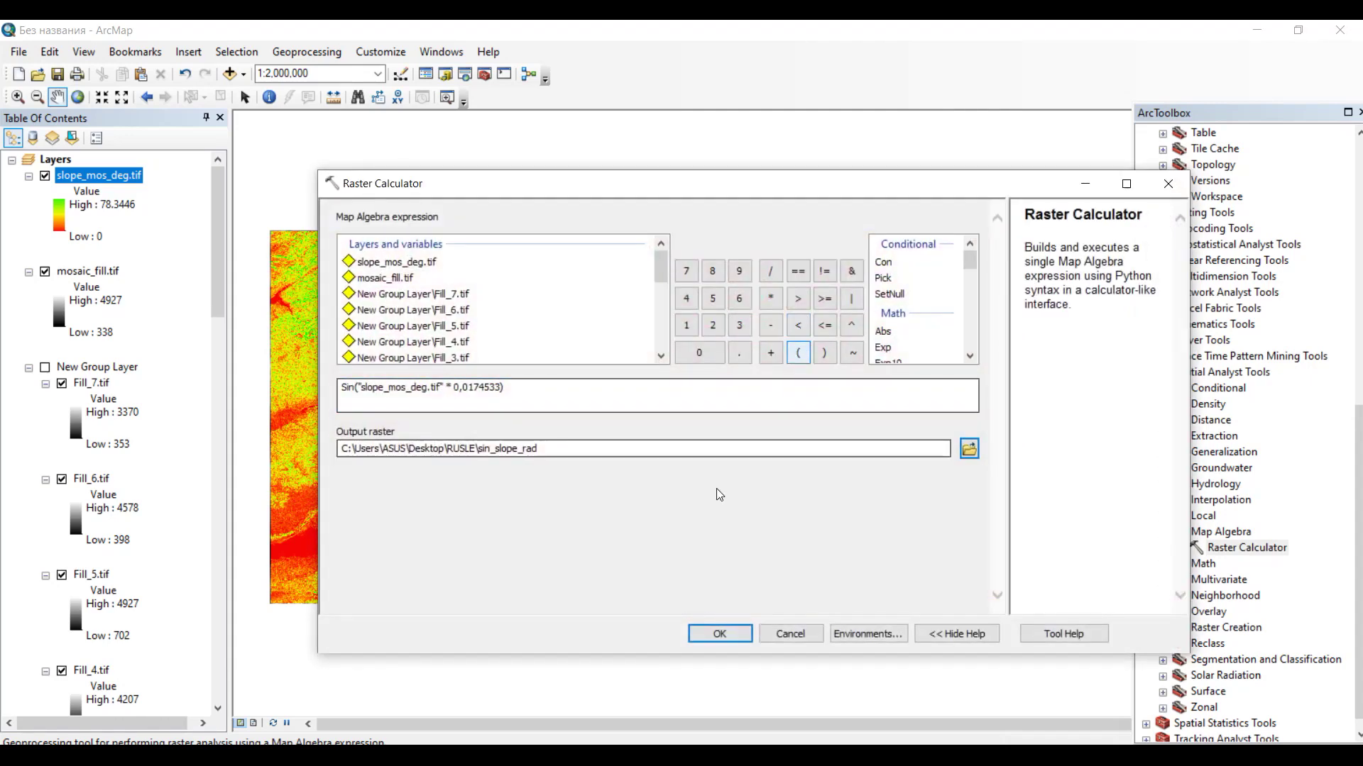
click(615, 448)
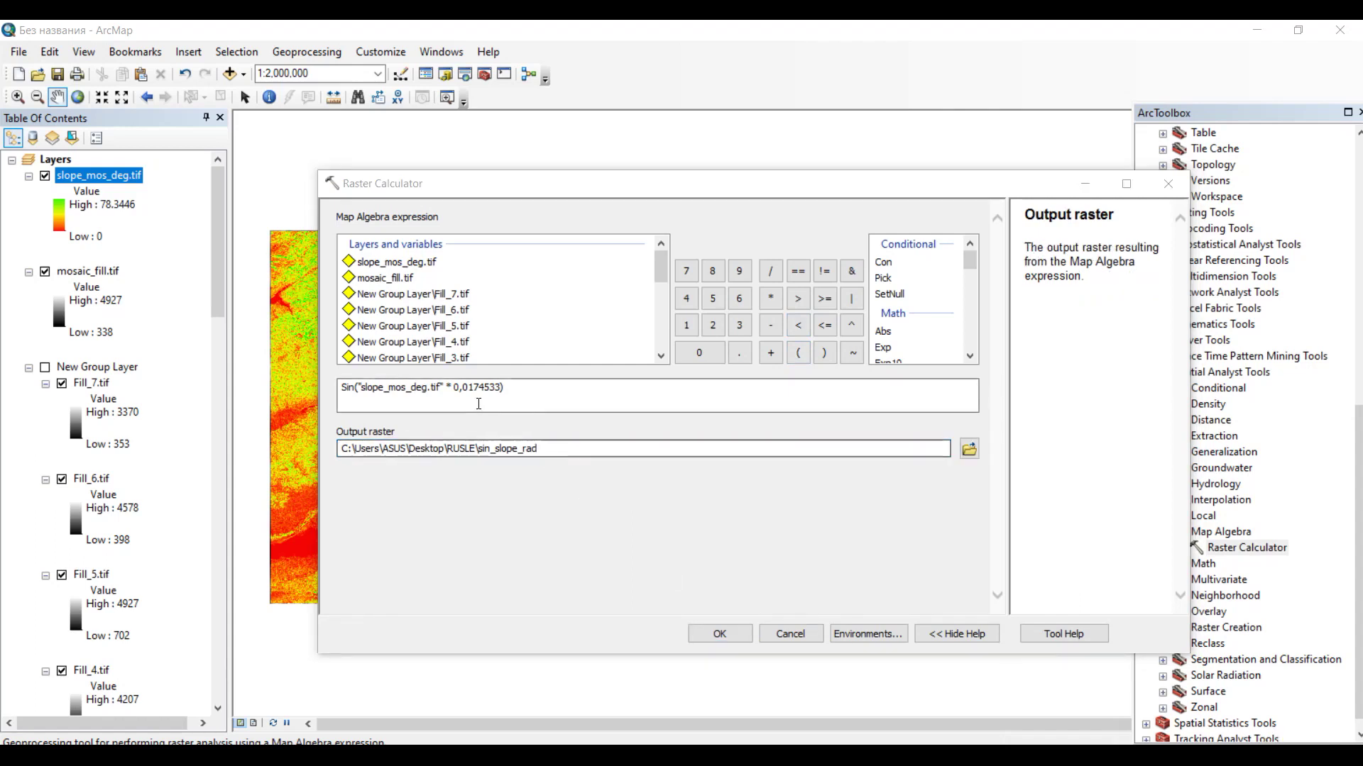
click(464, 387)
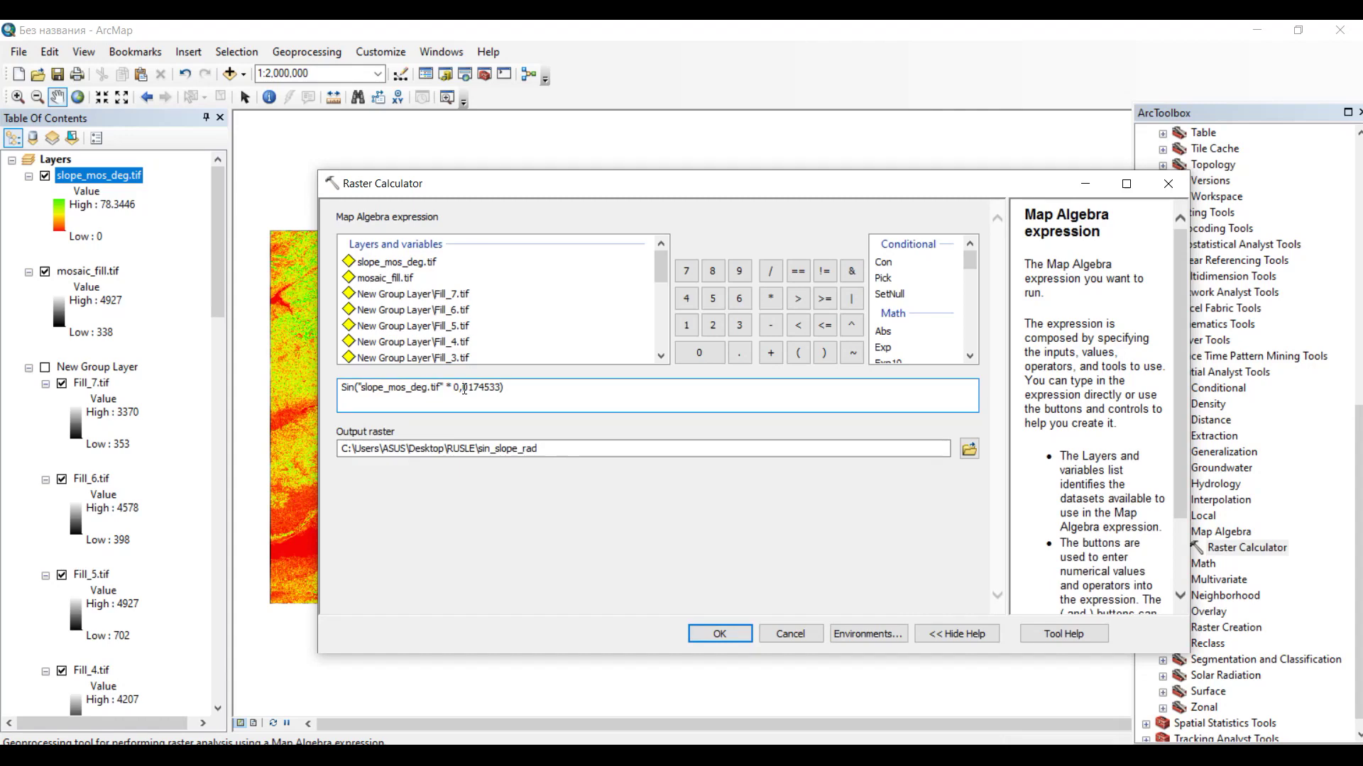
key(BackSpace)
text(.)
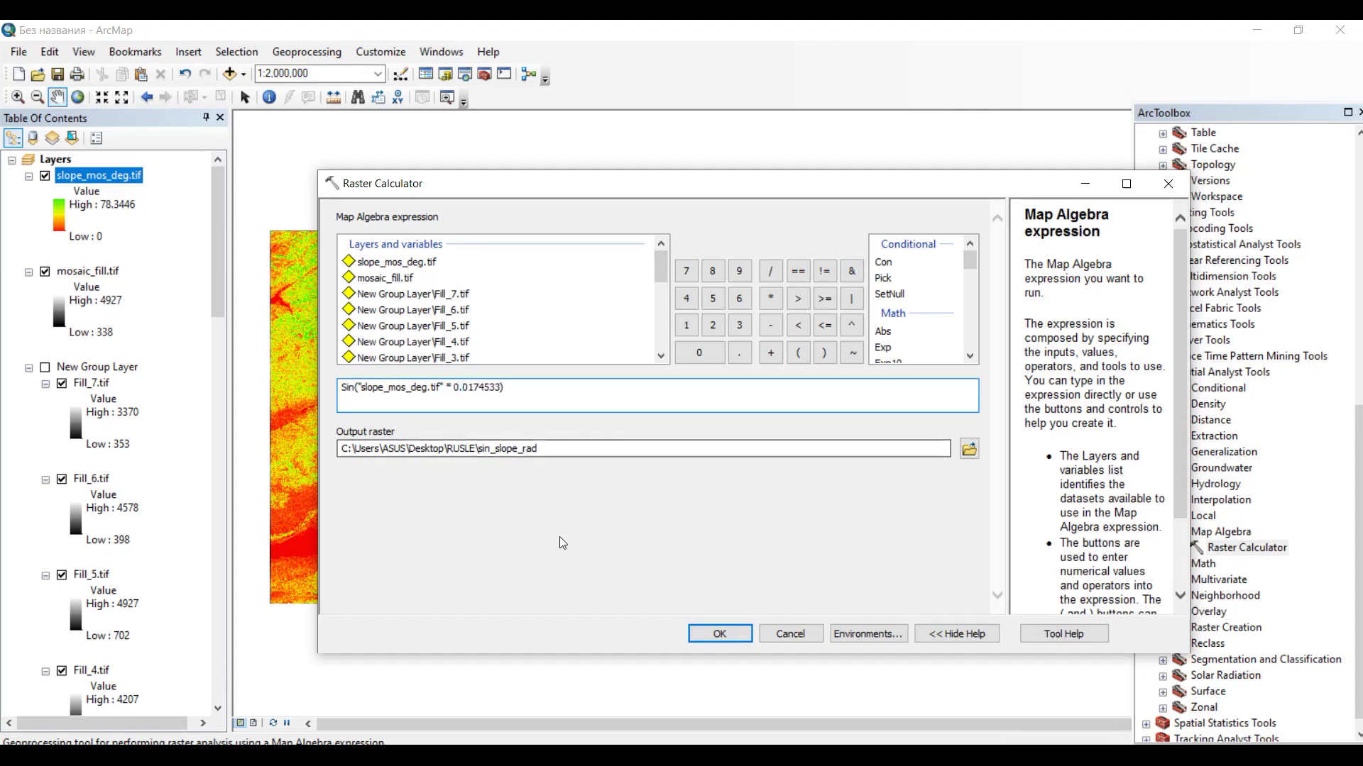
click(719, 634)
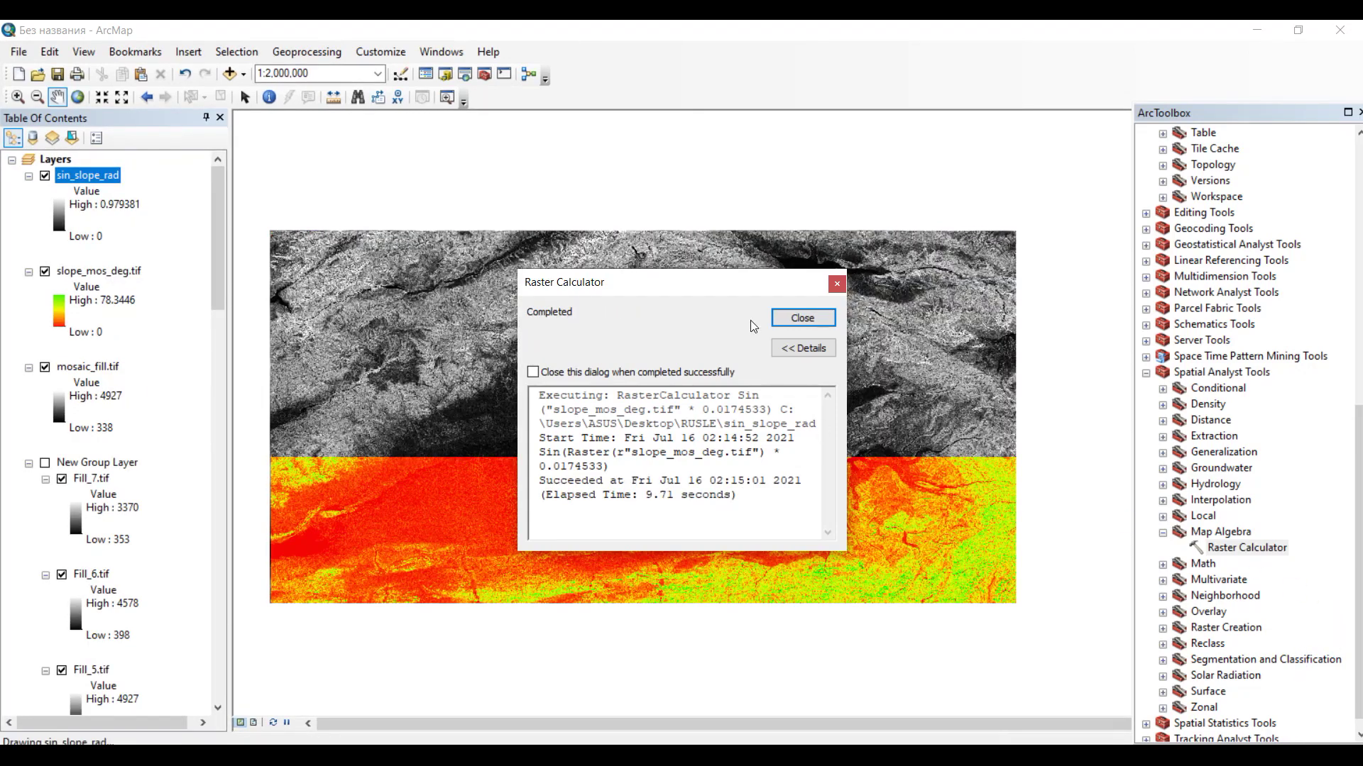
Hide slope_mos_deg.tif, then bring up the sin_slope_rad layer's options.
click(786, 321)
click(44, 273)
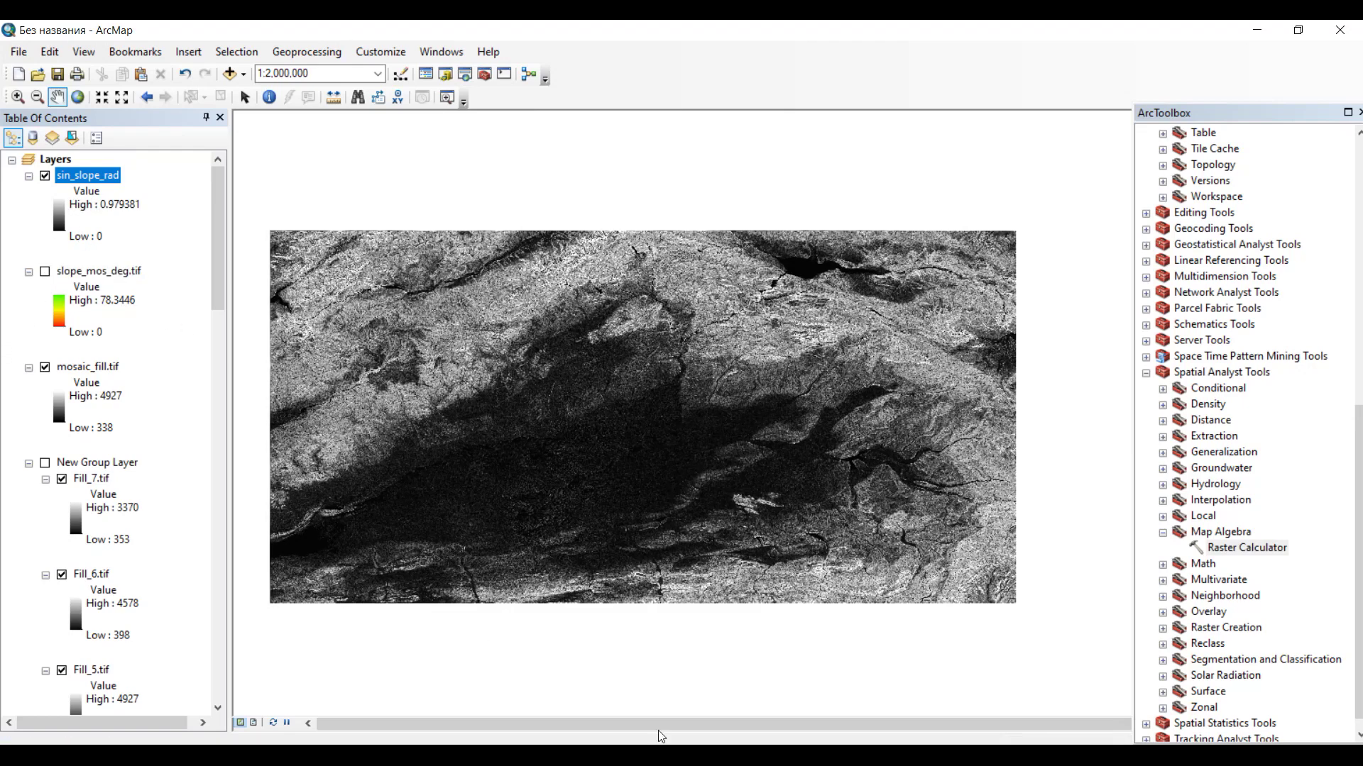
key(alt+Tab)
right_click(99, 178)
click(177, 435)
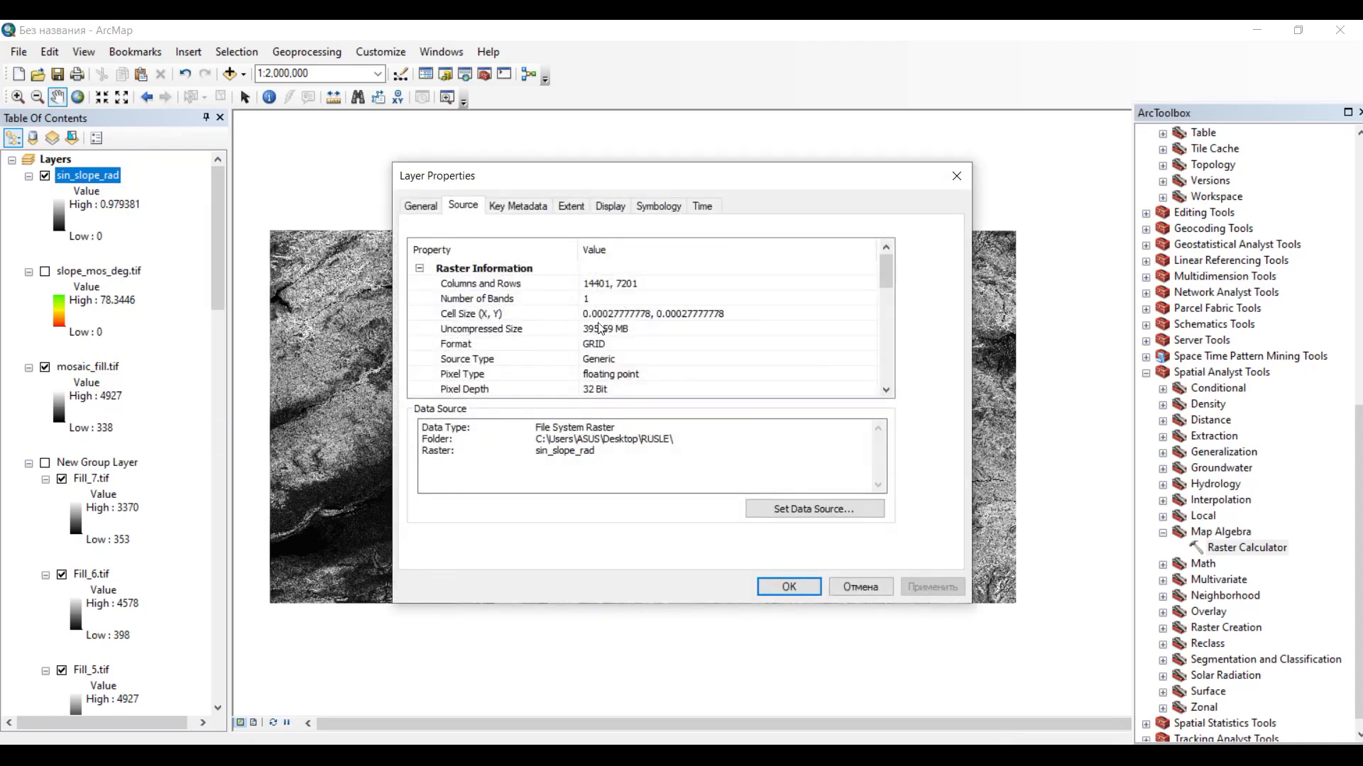
click(620, 313)
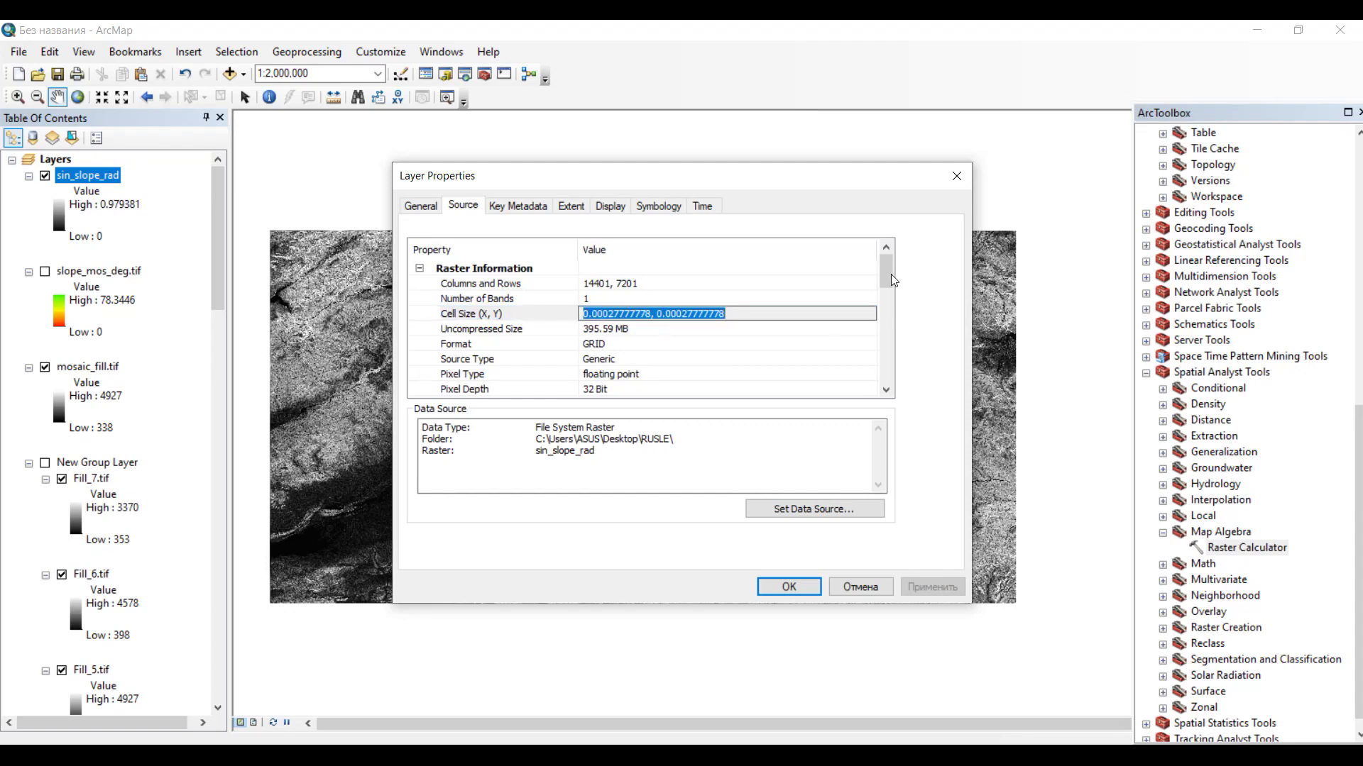
drag(888, 274, 887, 351)
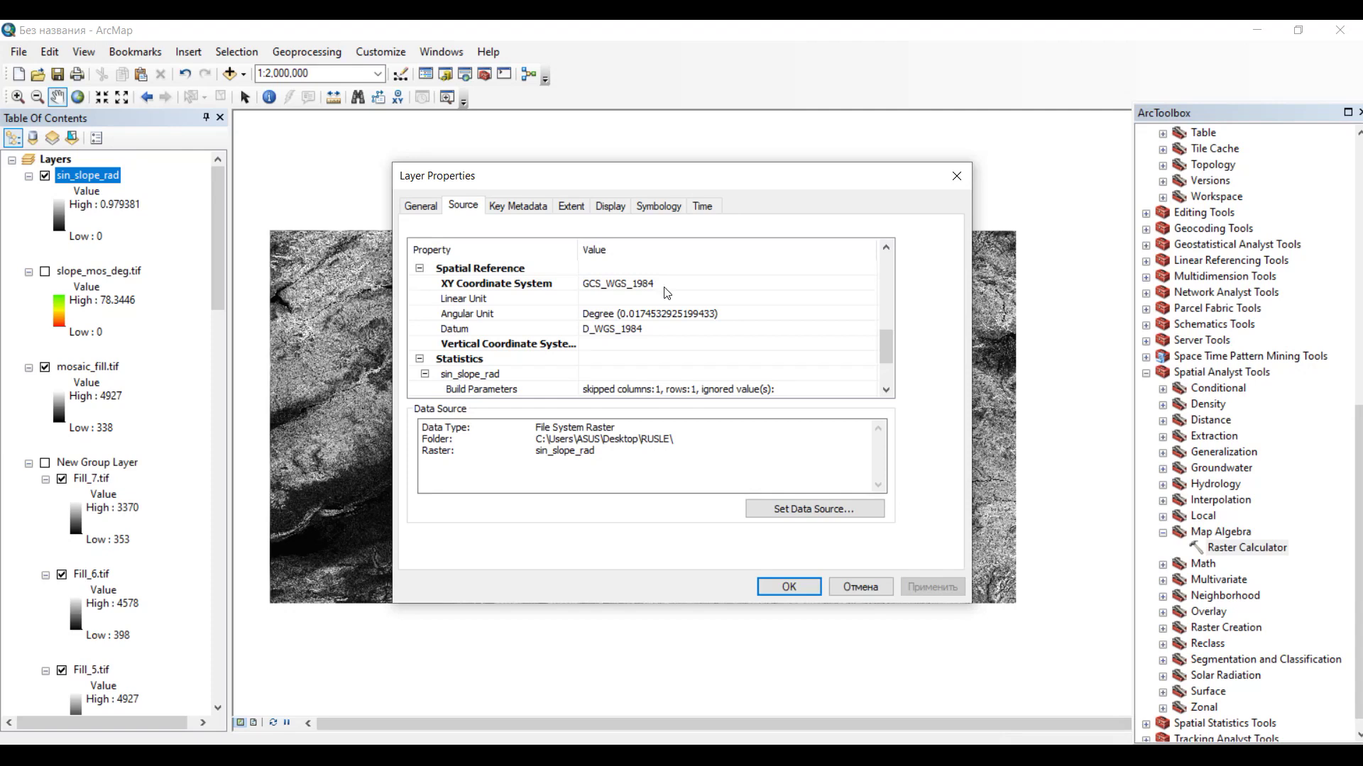
scroll(712, 300, up, 5)
click(575, 317)
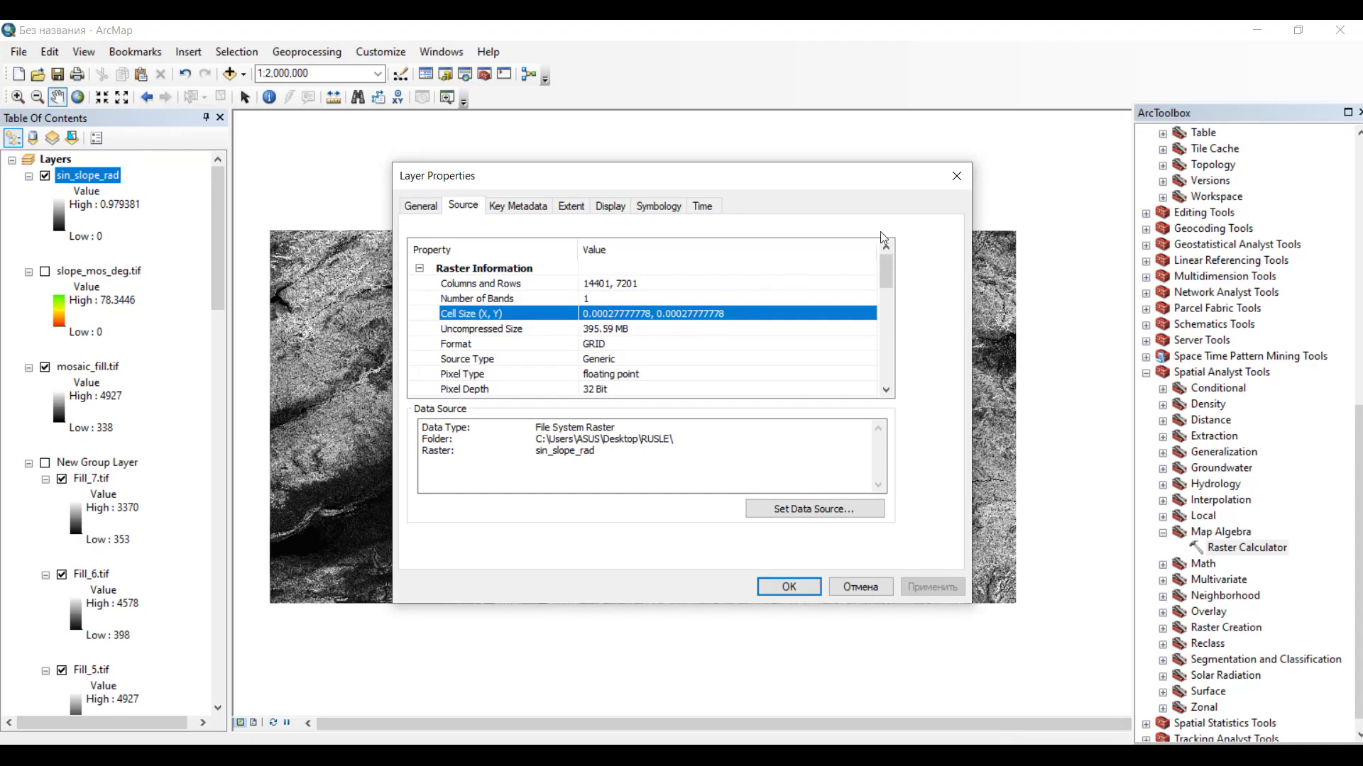
click(956, 178)
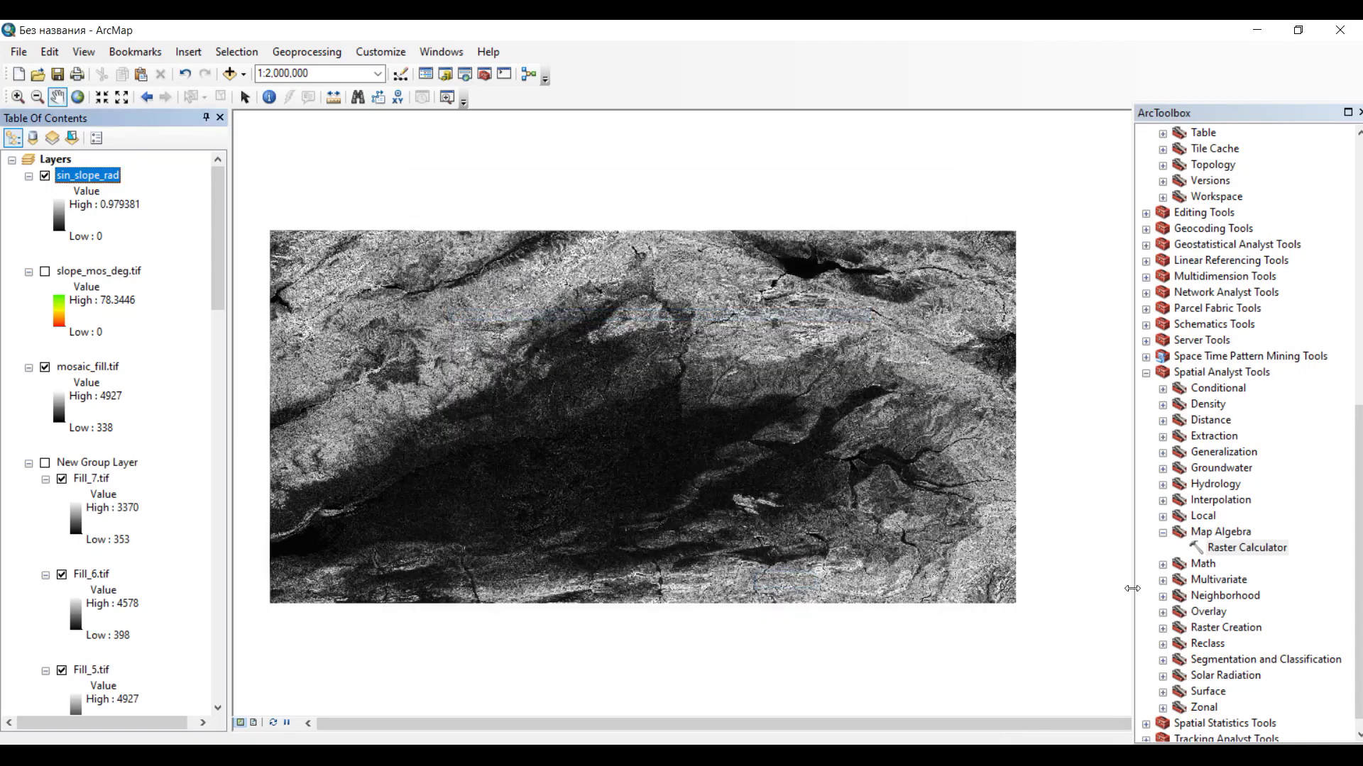